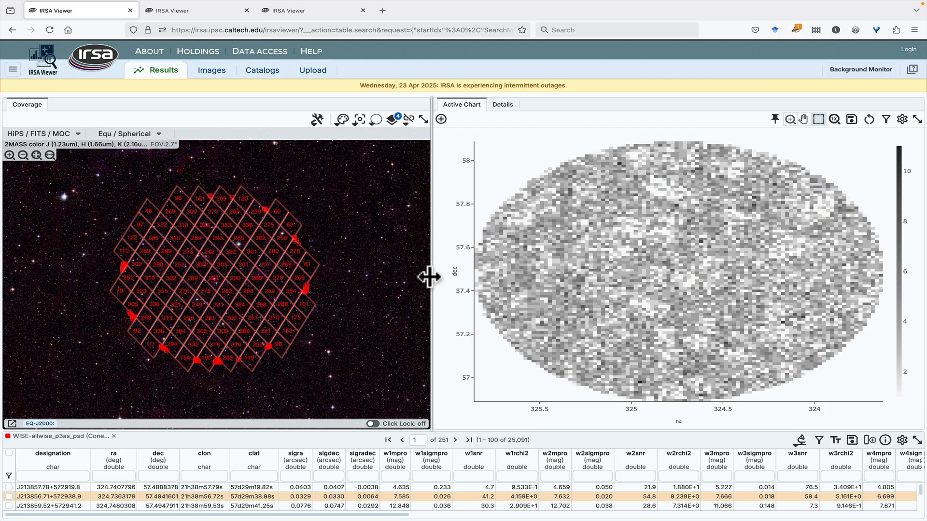
- Widen the chart area beside the coverage image, view the chart expanded, and return to the split layout
drag(429, 276, 291, 277)
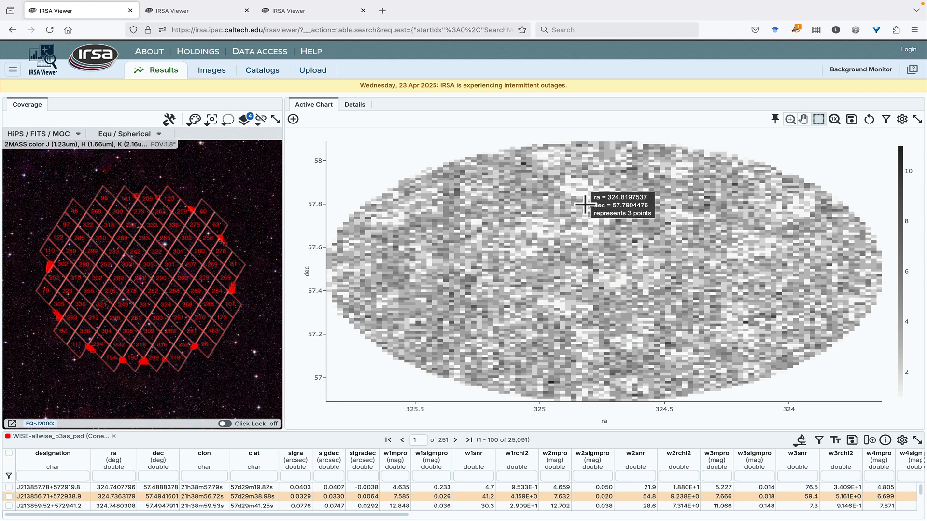
click(917, 120)
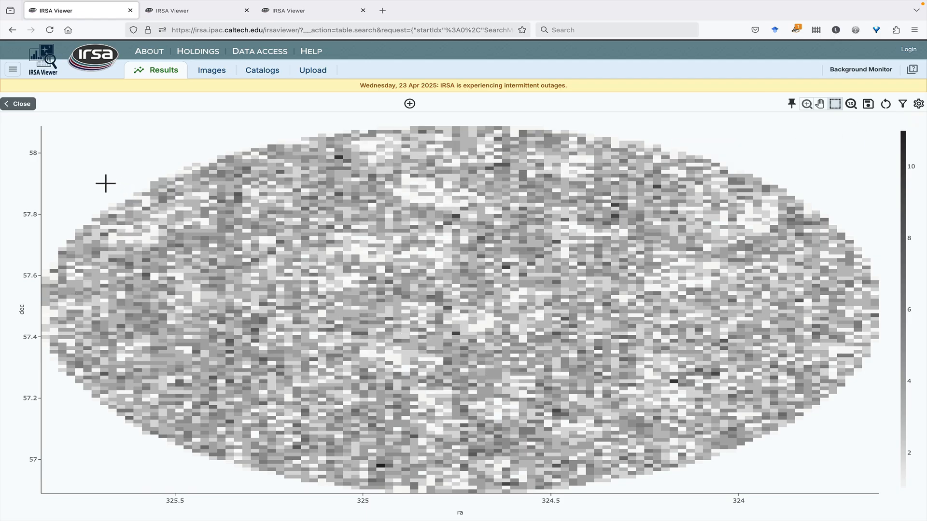
click(24, 107)
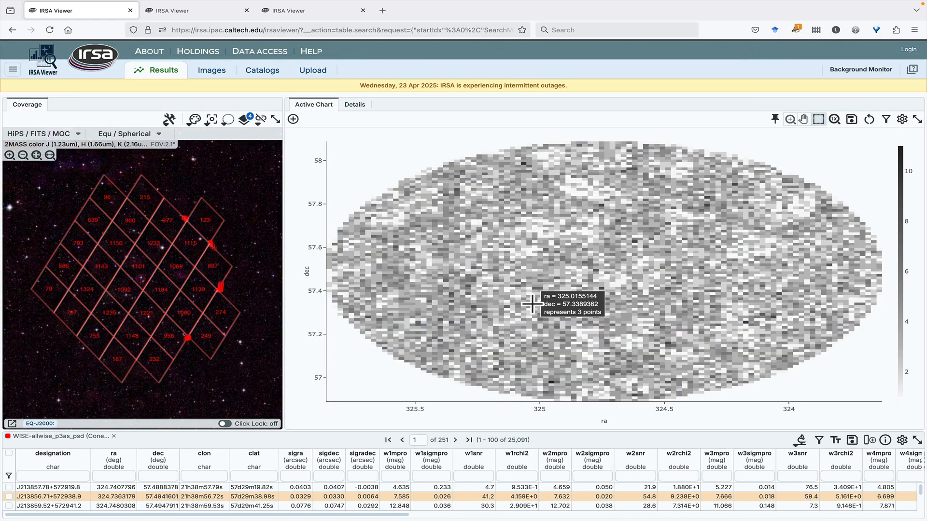
- Open the chart's plot parameters and examine the columns available for X with their units and descriptions
click(901, 119)
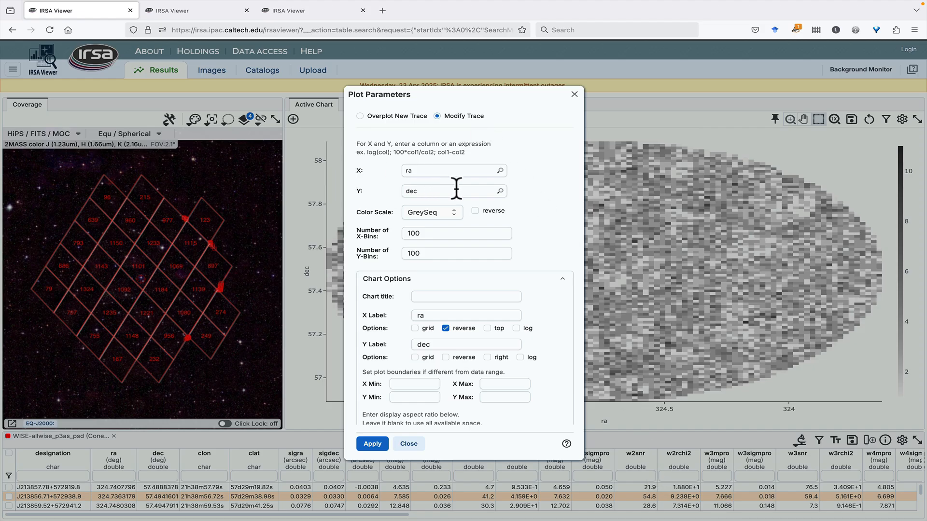
mouse_move(437, 186)
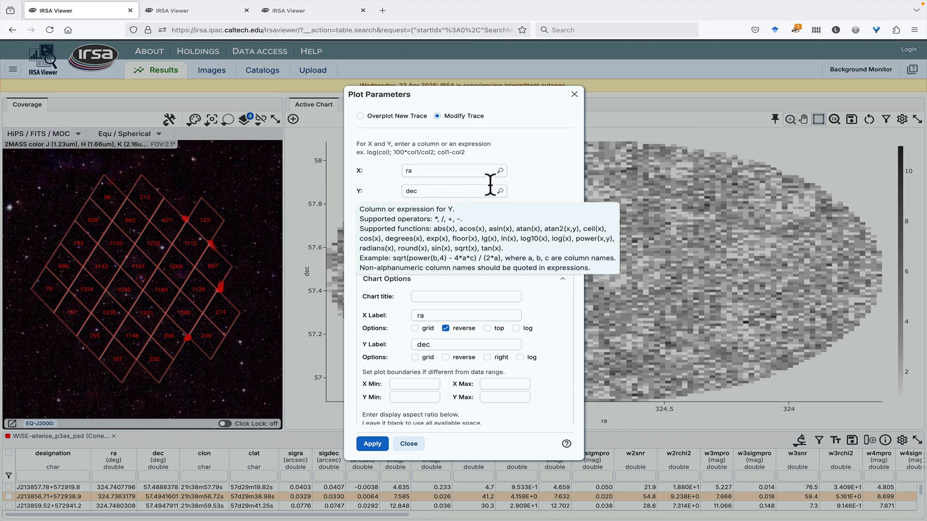
click(500, 171)
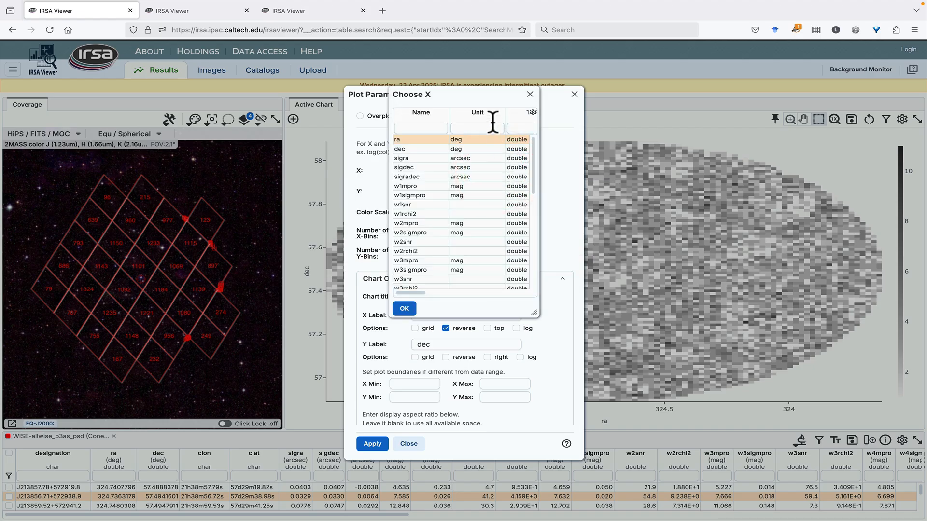
drag(471, 94, 596, 97)
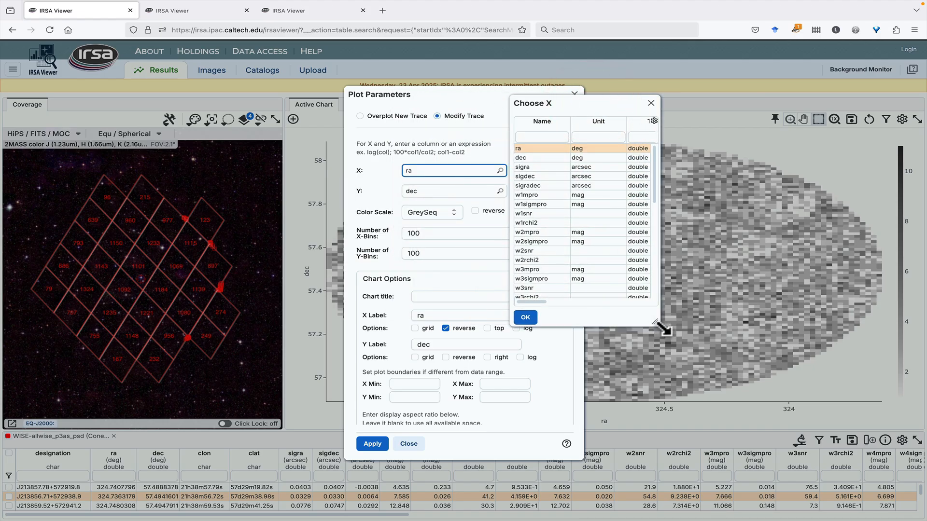
drag(659, 322, 887, 464)
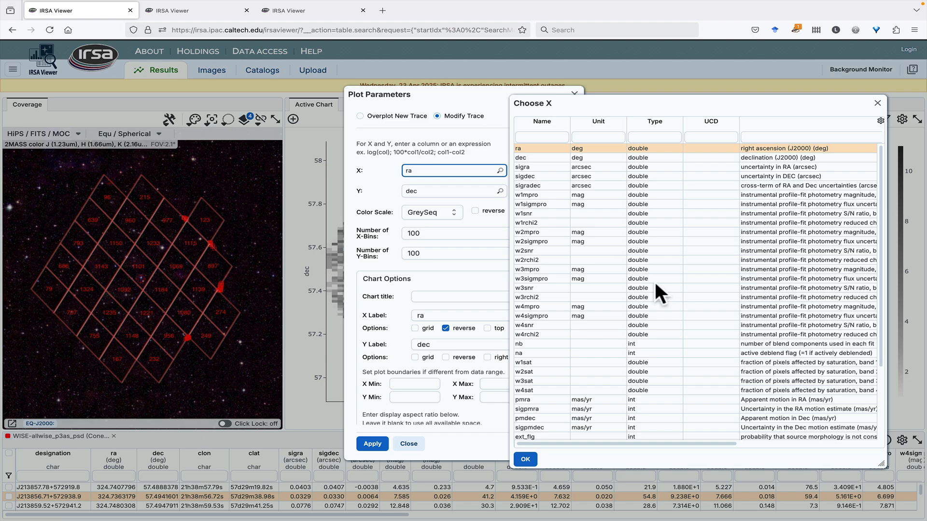
scroll(703, 241, right, 5)
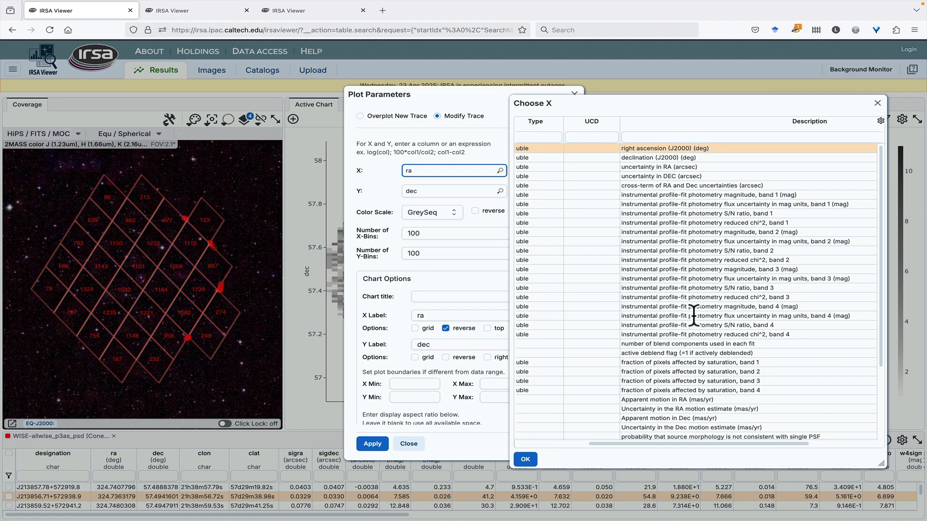
scroll(693, 316, left, 5)
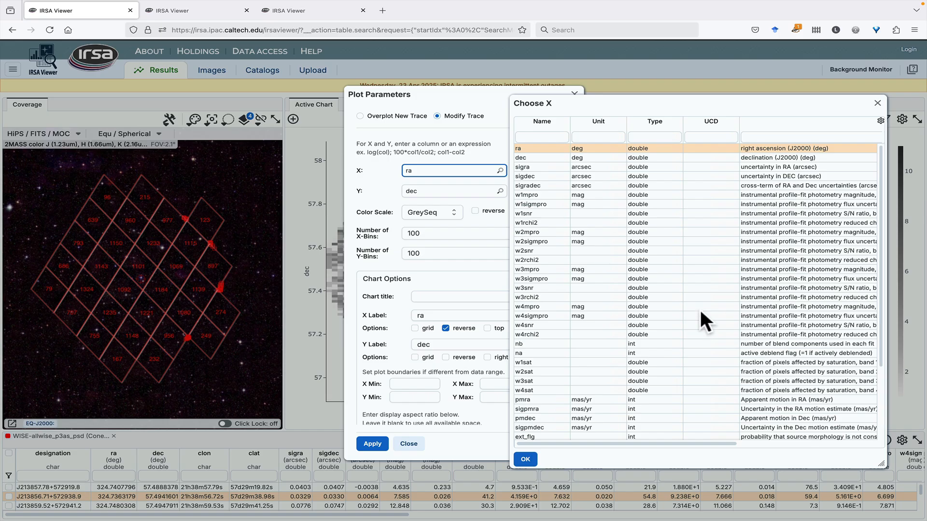
scroll(667, 172, right, 3)
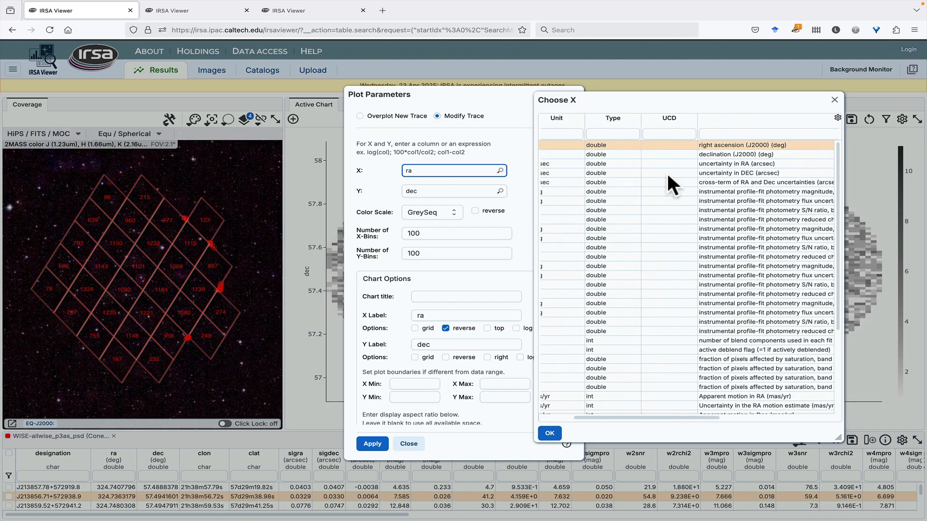
scroll(667, 173, left, 3)
click(834, 99)
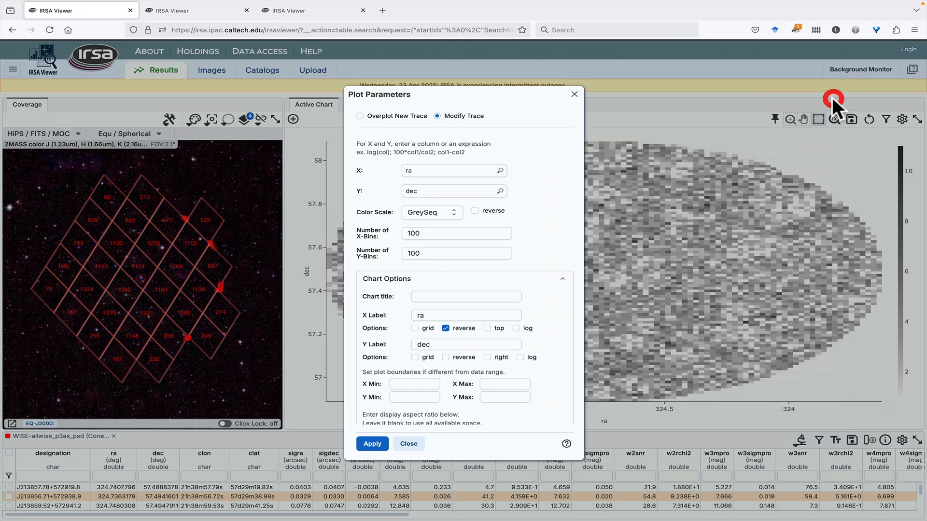
- Set the chart's X column to w1mpro and its Y column to w1sigmpro
click(417, 170)
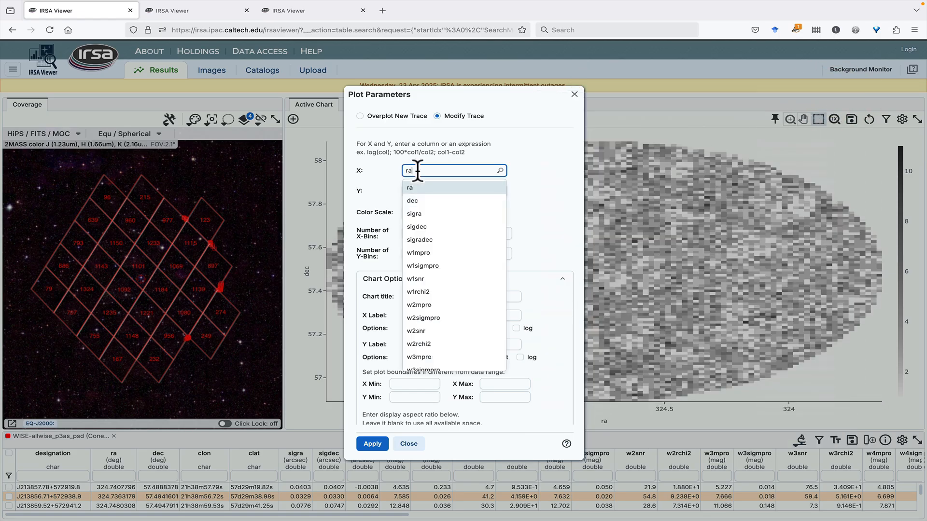
double_click(418, 171)
text(w1mpro)
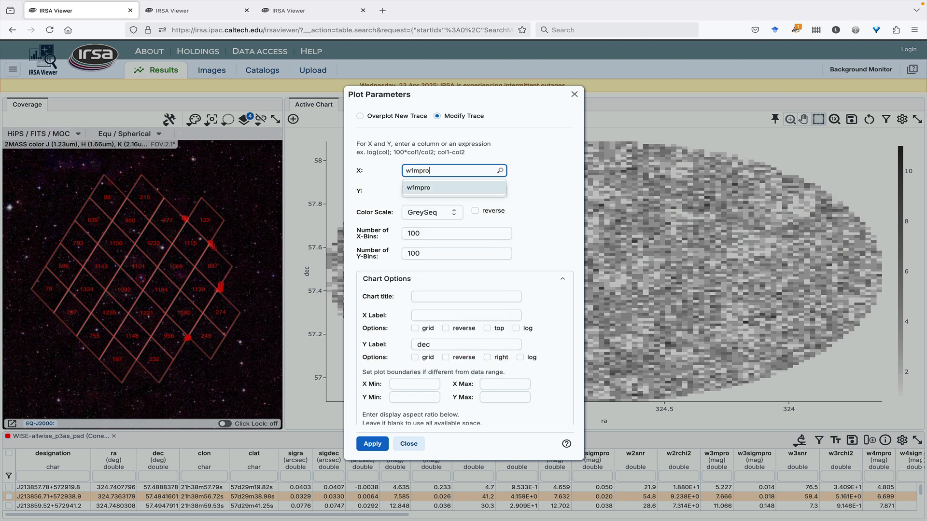
click(421, 190)
double_click(421, 190)
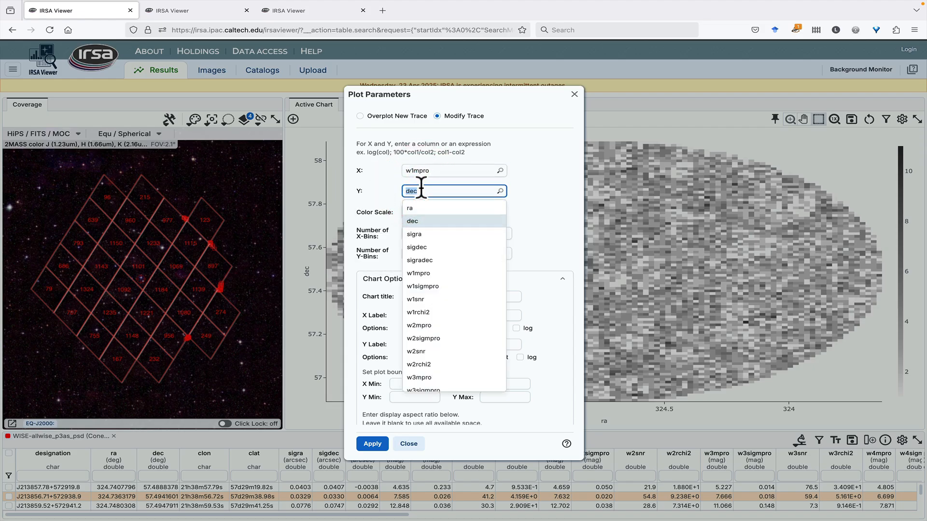
text(w1sigmpro)
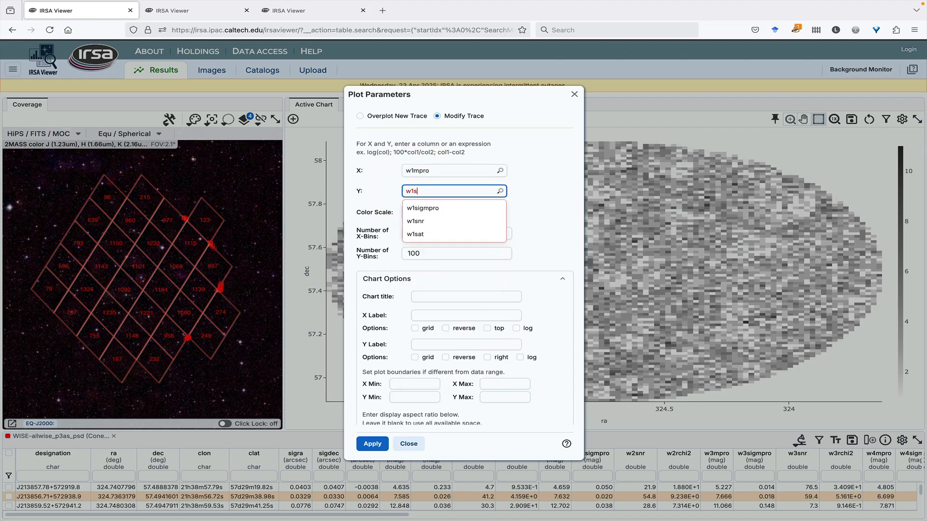
click(428, 203)
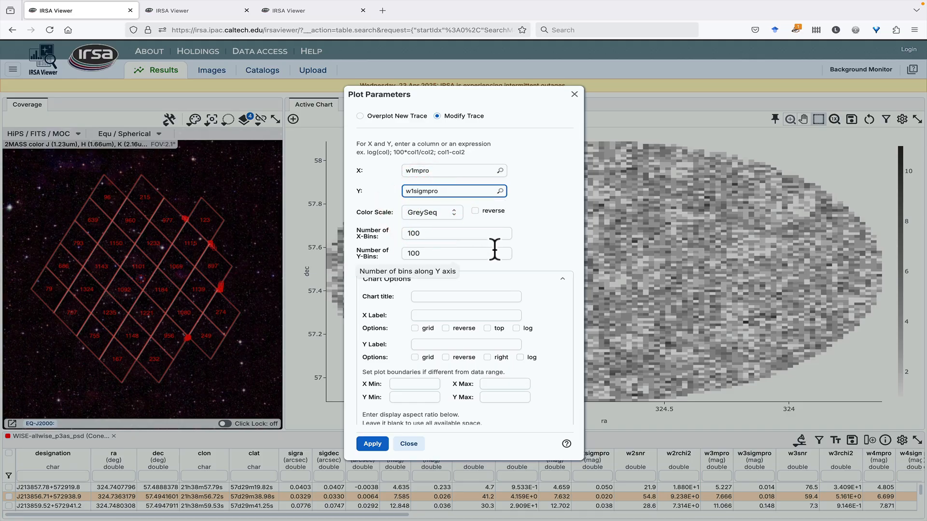
- Set the color scale to PurpleSeq, label the axes "[W1]" and "err [W1]", and apply the plot settings
click(453, 213)
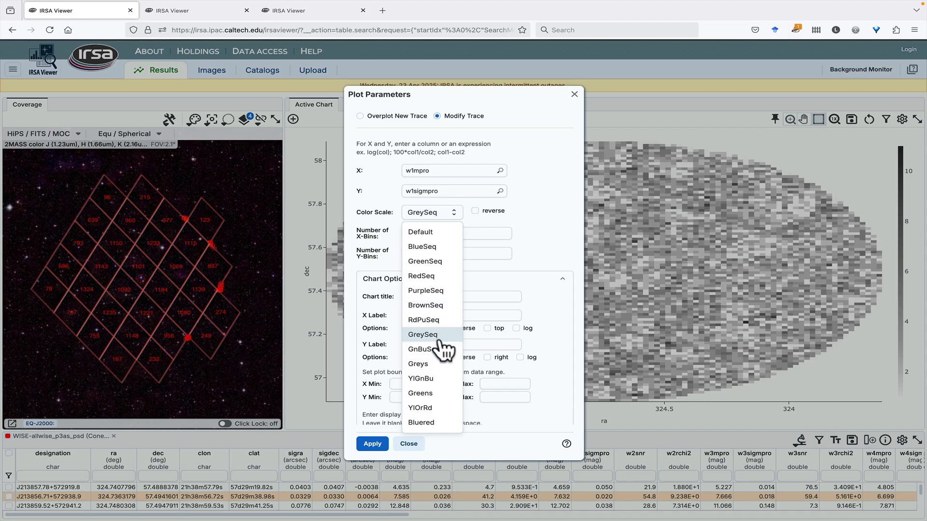
click(437, 291)
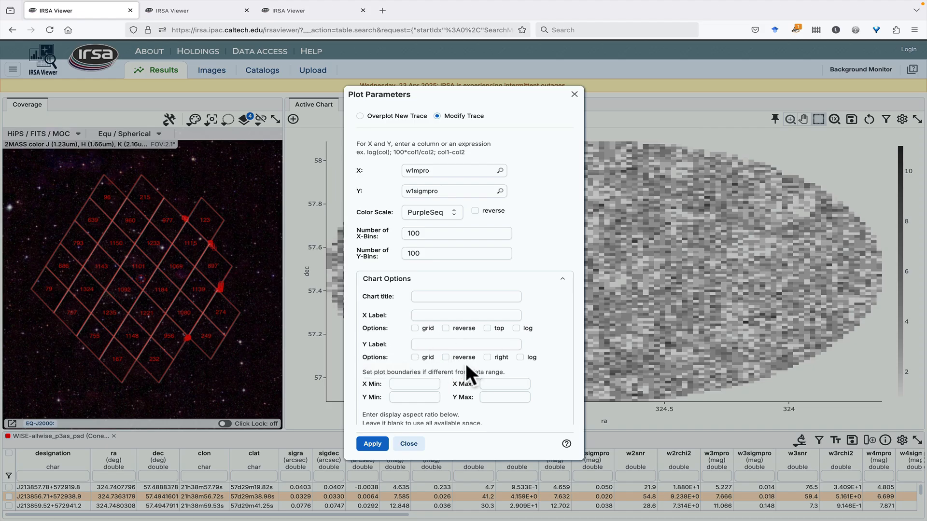
click(443, 315)
text([W])
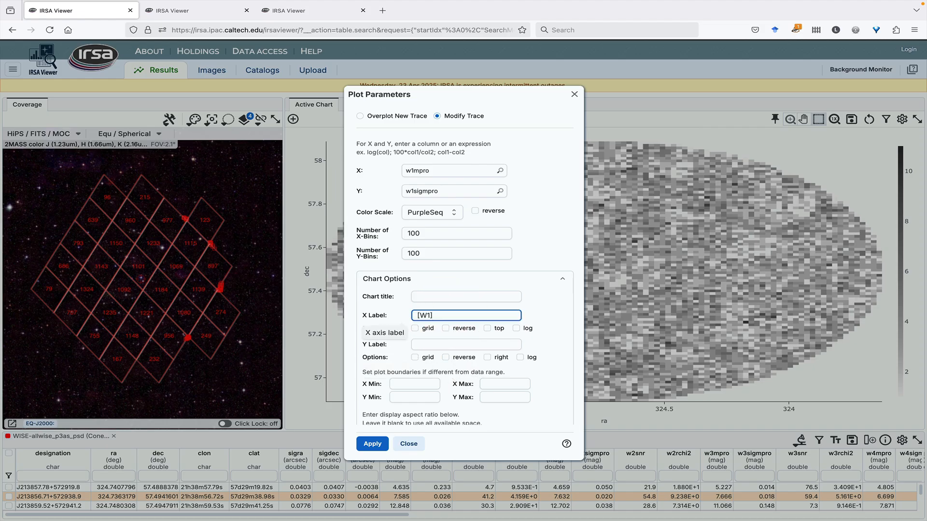
click(439, 344)
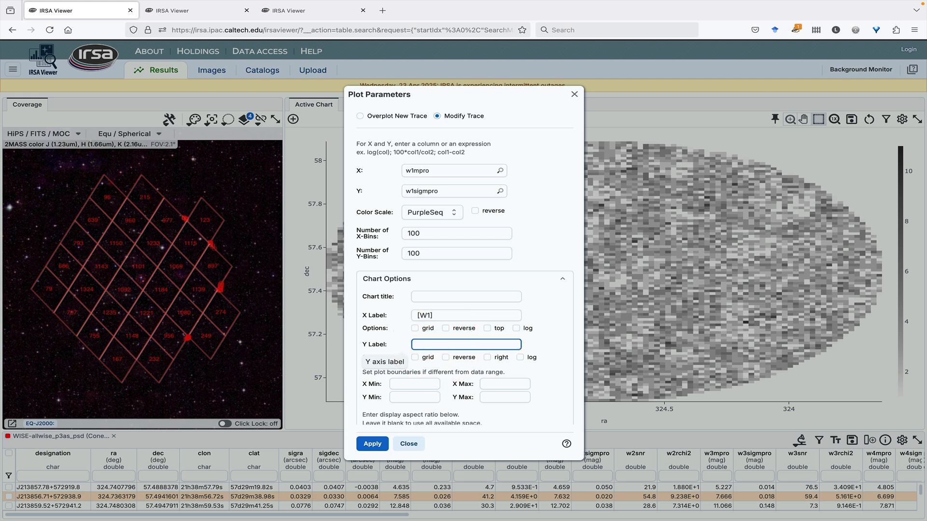
text(err [W1])
click(372, 443)
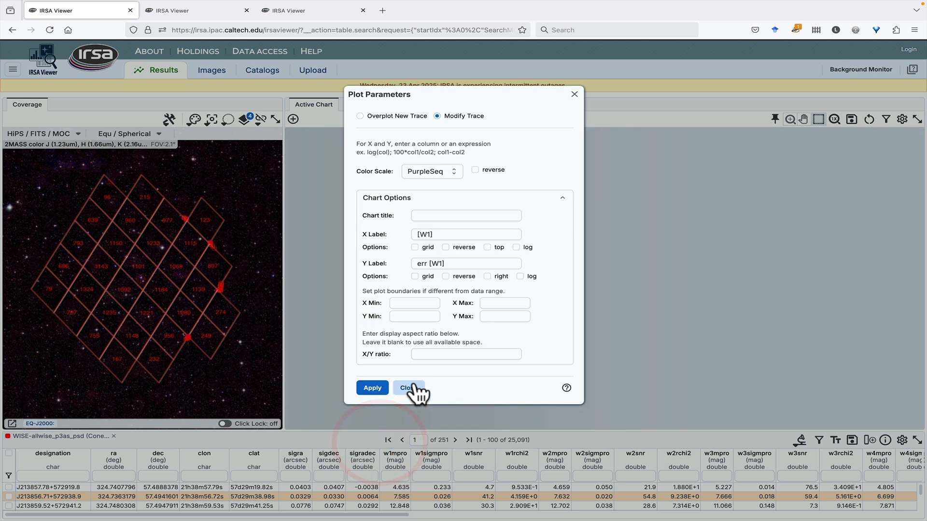
click(411, 388)
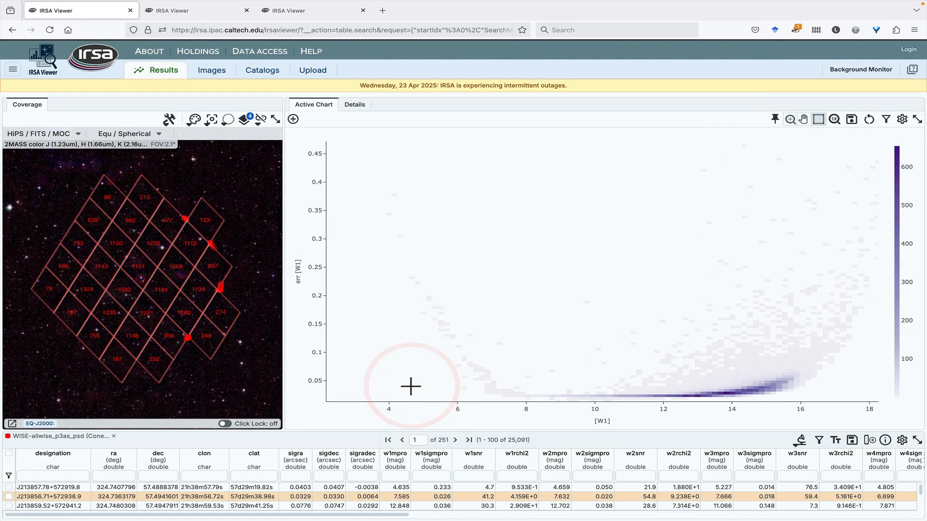
- Examine the W1 magnitude versus error chart at several zoom levels, restore its full range, and inspect a bin in the dense band
click(835, 119)
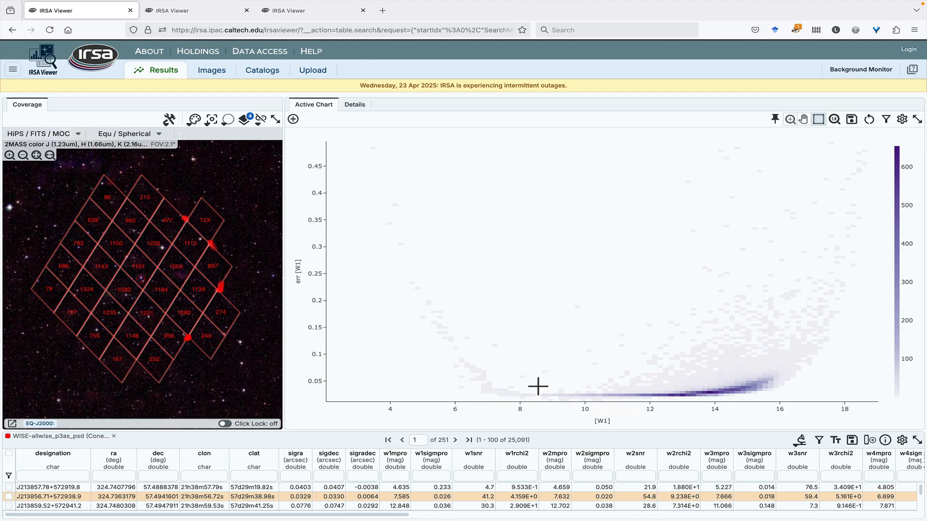
scroll(545, 374, up, 4)
scroll(547, 374, down, 2)
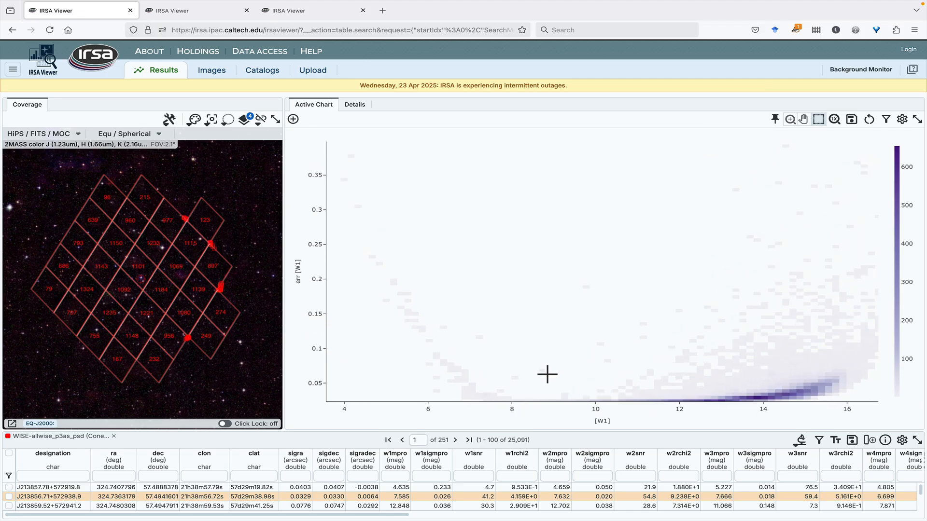
scroll(546, 375, up, 3)
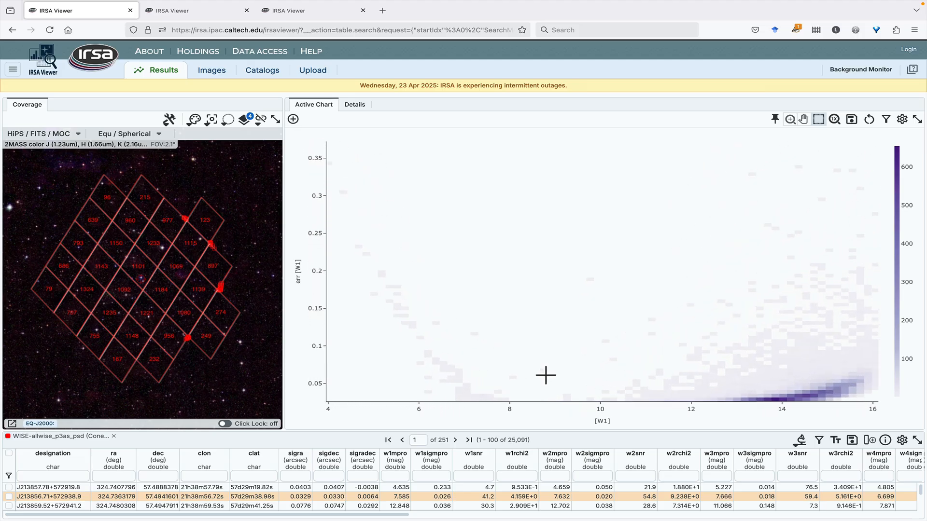
scroll(546, 375, down, 1)
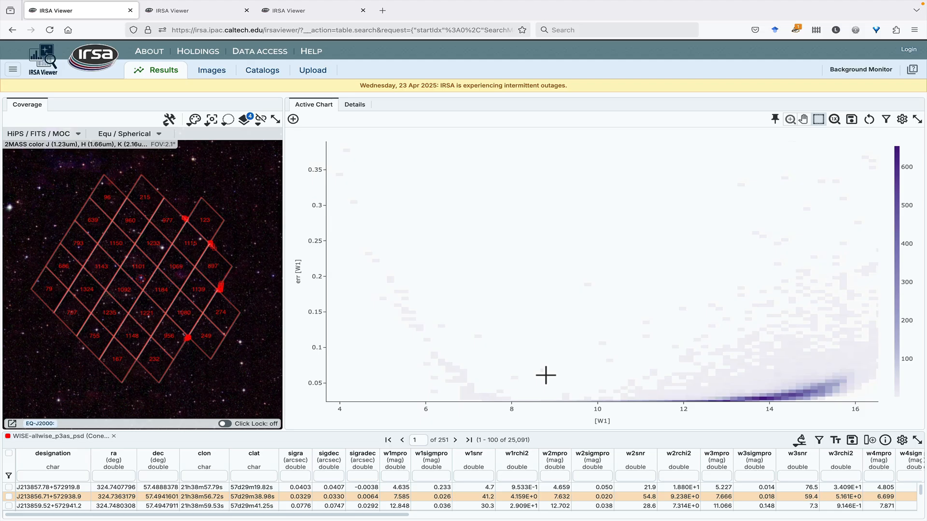
scroll(546, 375, down, 2)
scroll(546, 375, up, 4)
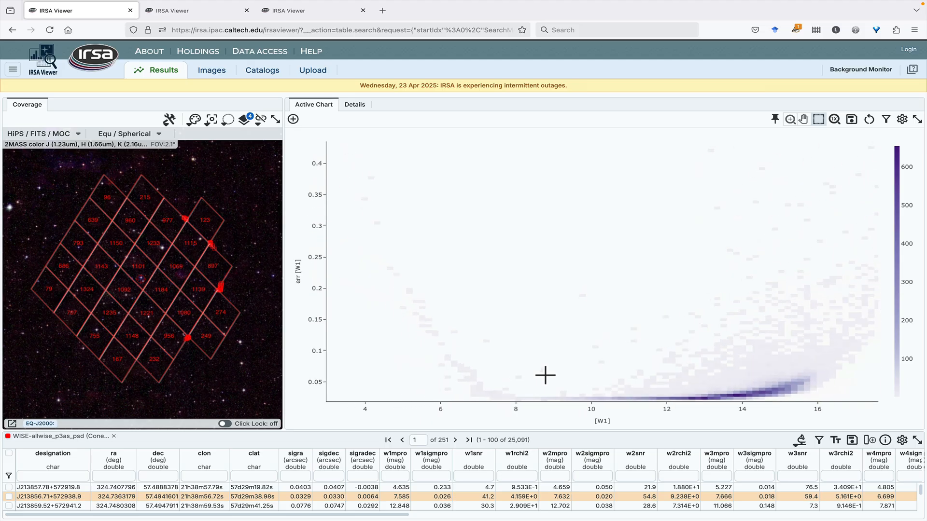
scroll(545, 375, down, 2)
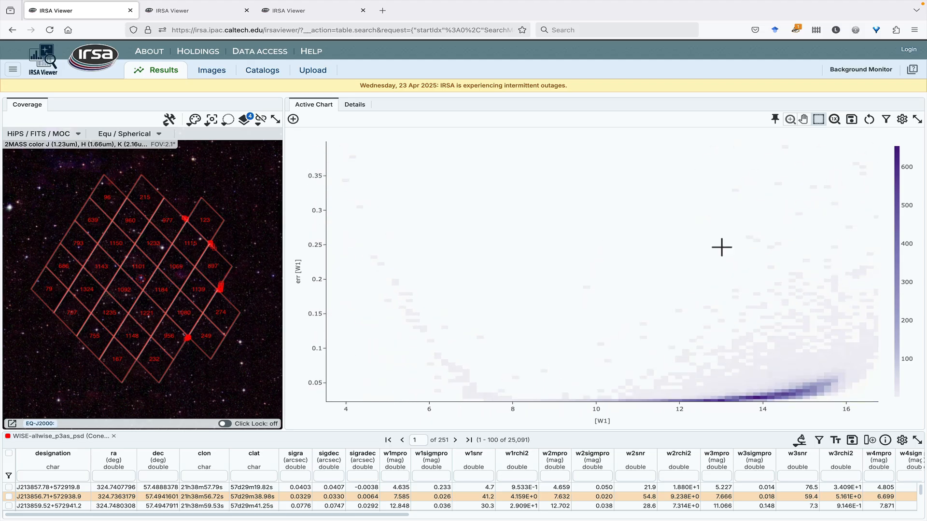
click(834, 119)
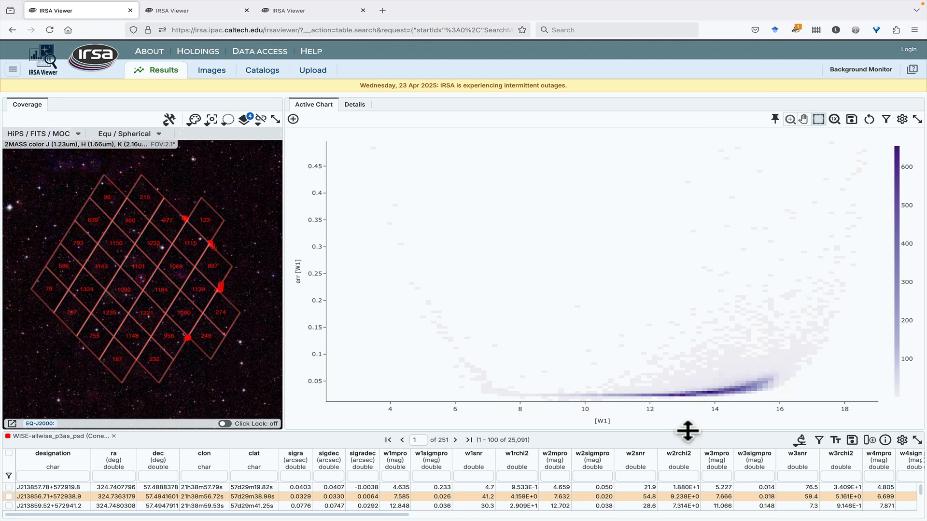
mouse_move(706, 395)
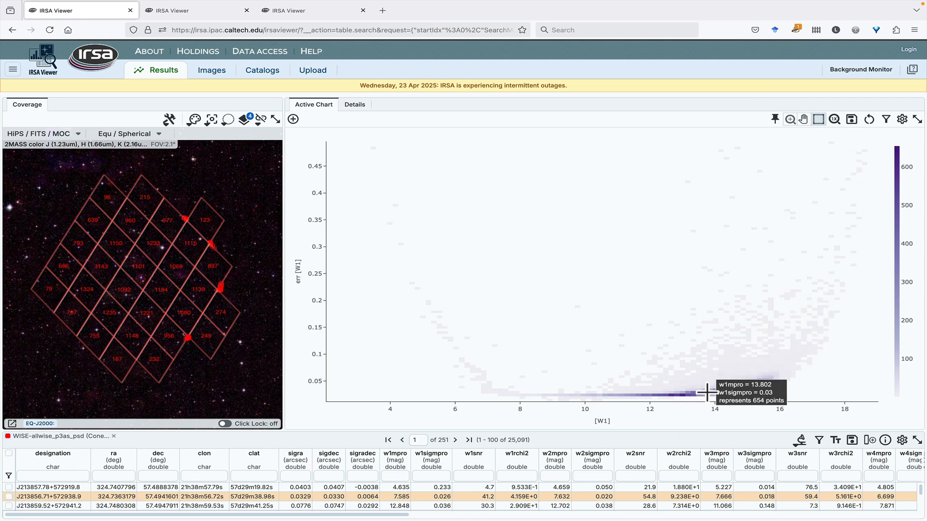
- Switch to the second IRSA Viewer session and set its chart's X column to w1mw4 and Y column to w1mpro
click(172, 10)
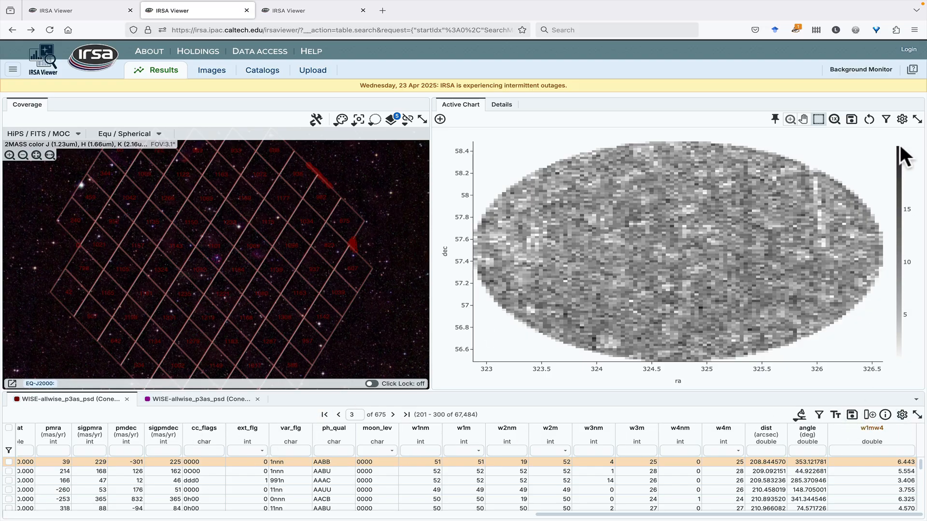
click(902, 119)
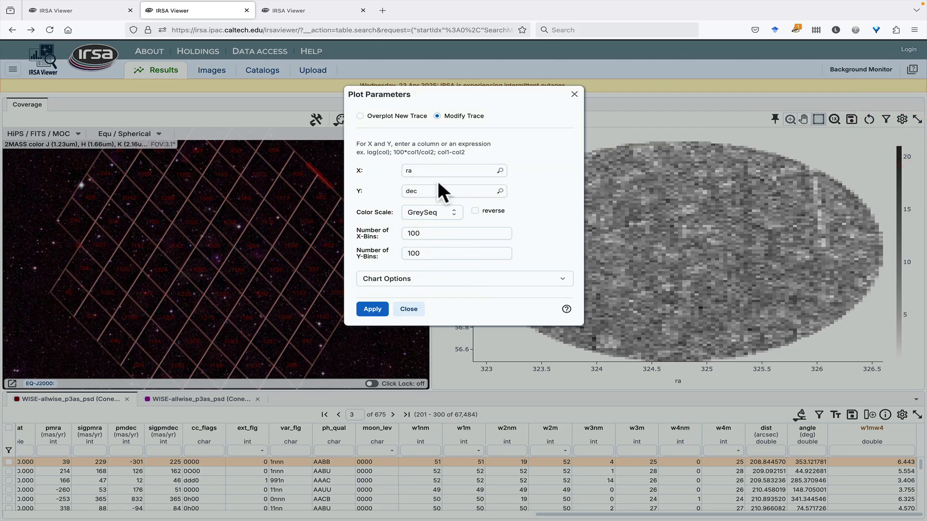
click(413, 171)
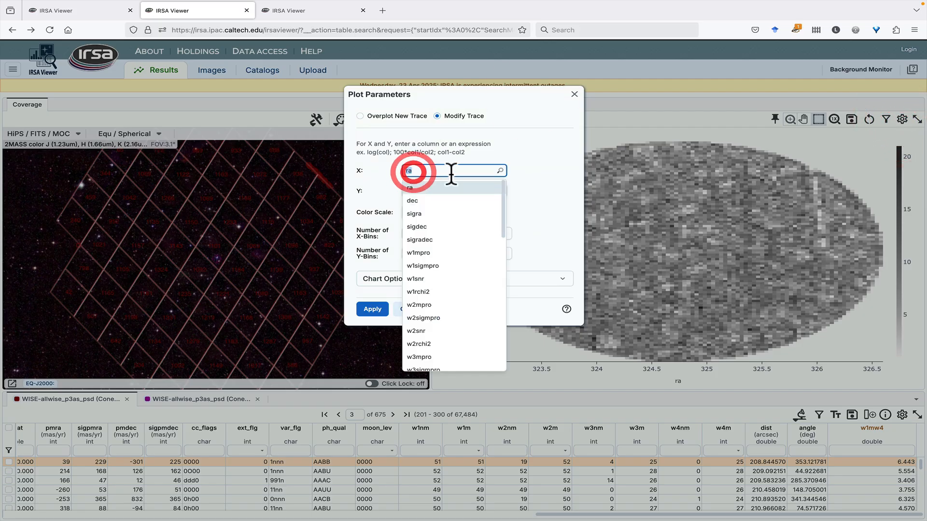
scroll(464, 267, down, 10)
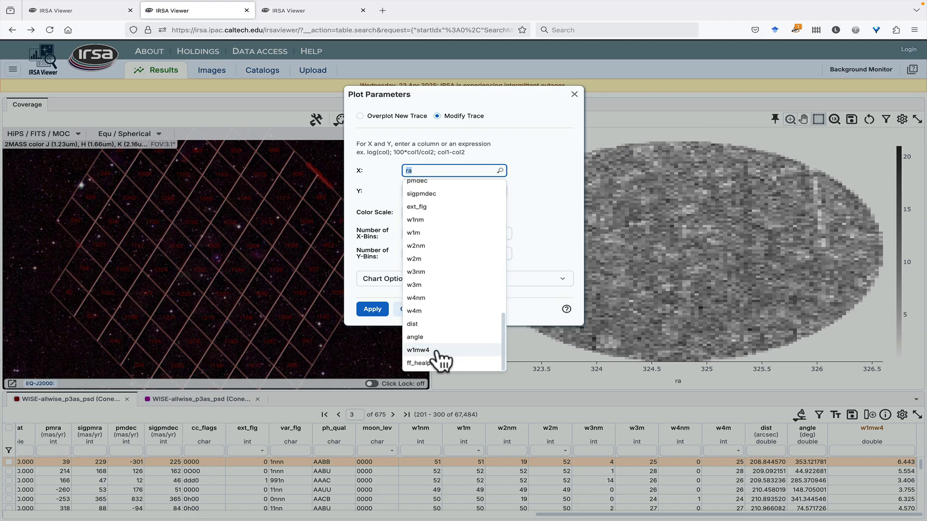
click(439, 352)
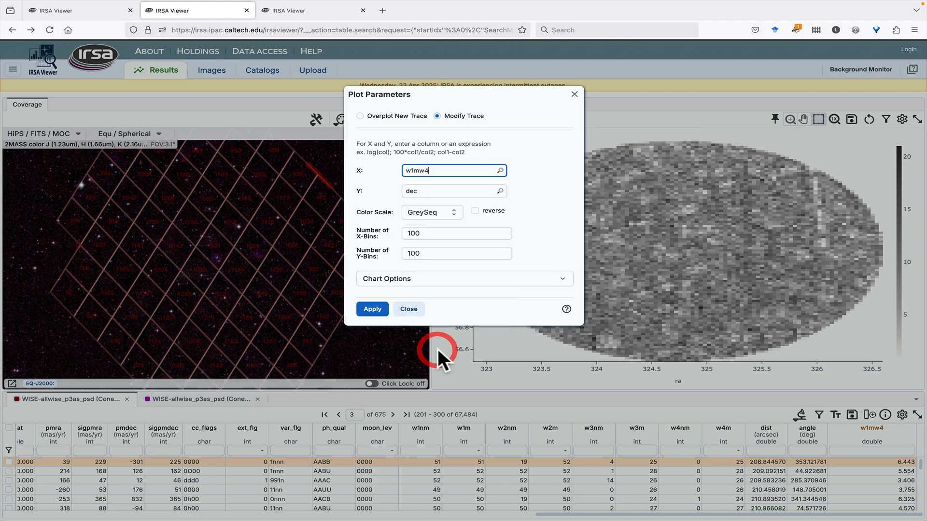
click(420, 191)
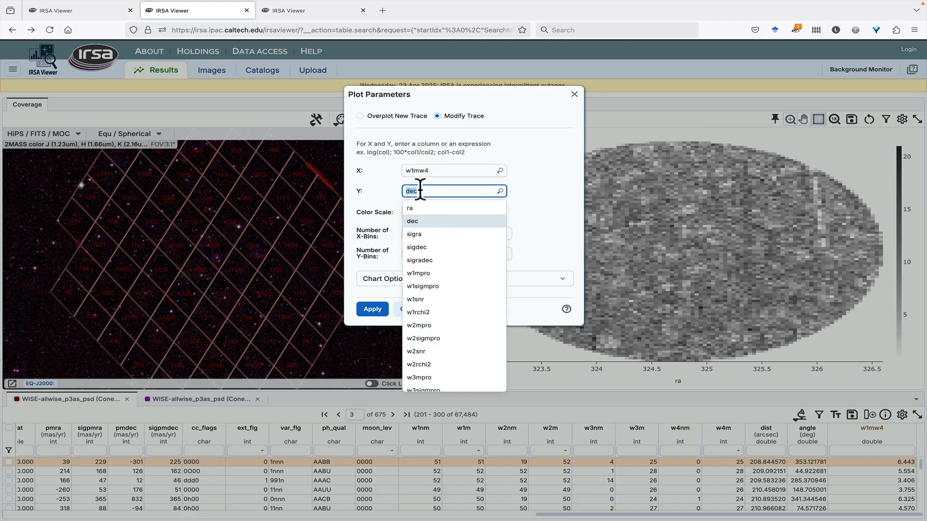
text(w1mpro)
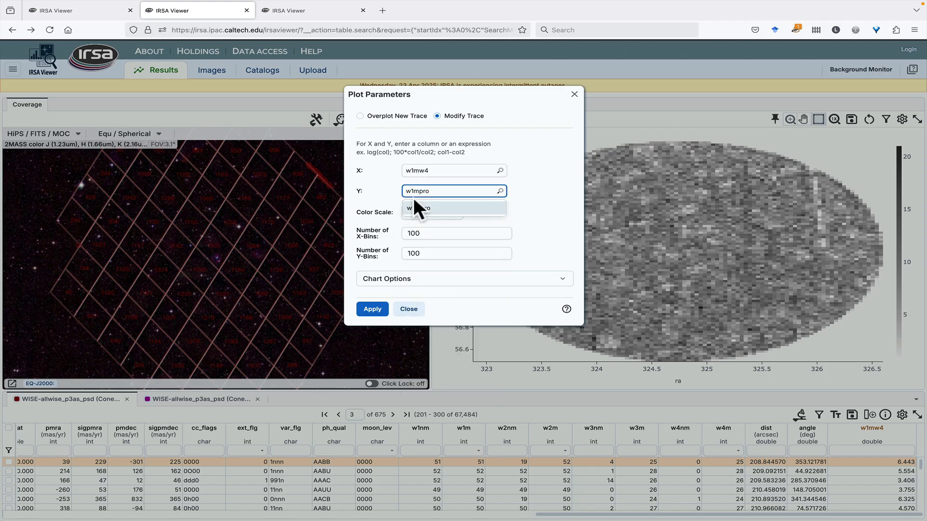
click(422, 209)
- Reverse the Y axis, label the axes "[W1]-[W4]" for X and "[W1]" for Y, and apply the plot settings
click(387, 279)
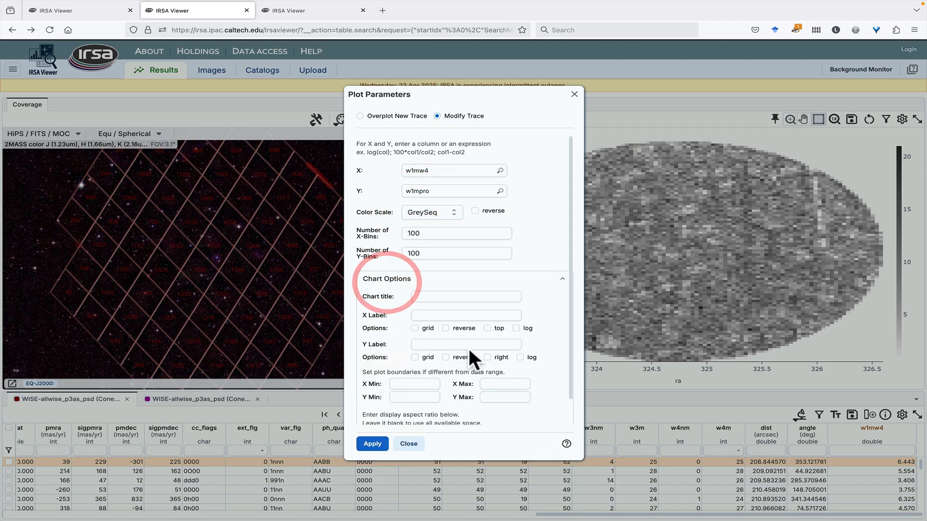
click(445, 357)
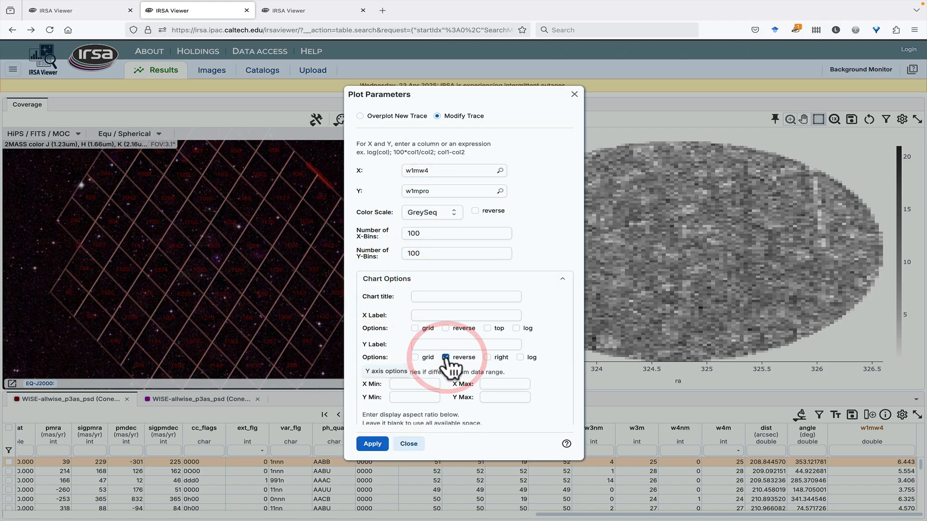
click(444, 344)
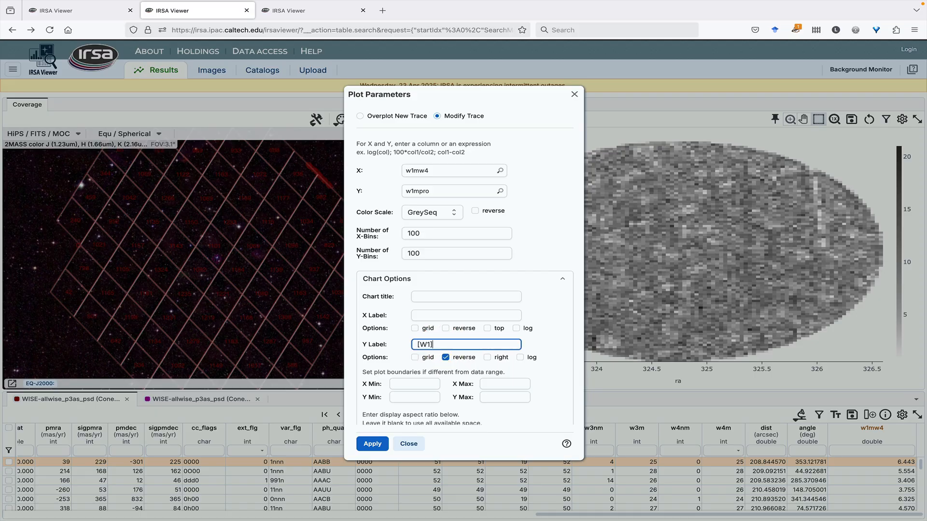
click(440, 316)
text([W1]-[W4)
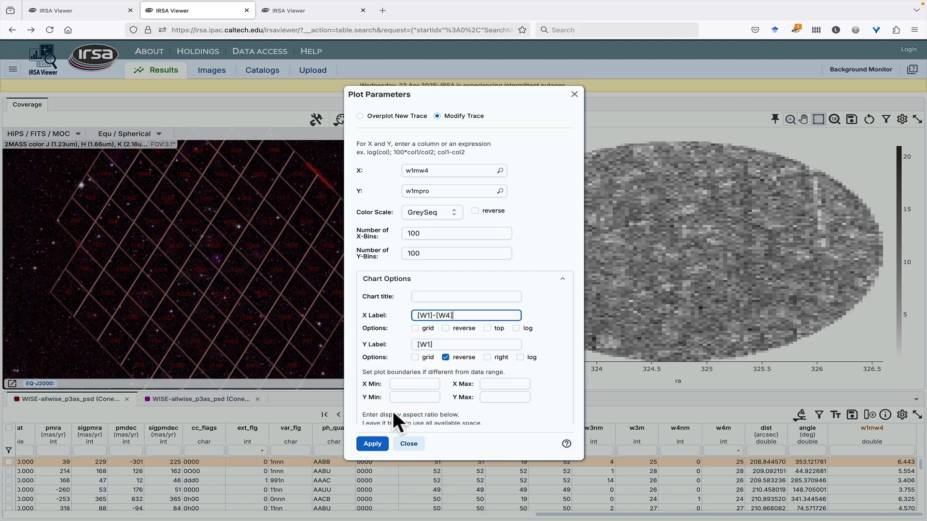
click(374, 444)
click(411, 444)
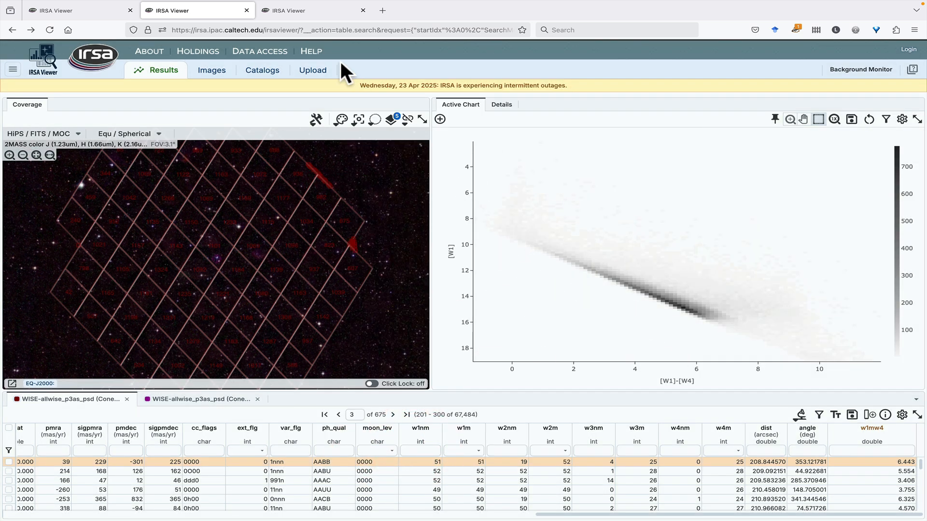
- Switch to the third IRSA Viewer session and set its chart's X to the expression w1mpro-w4mpro and Y to w1mpro
click(295, 10)
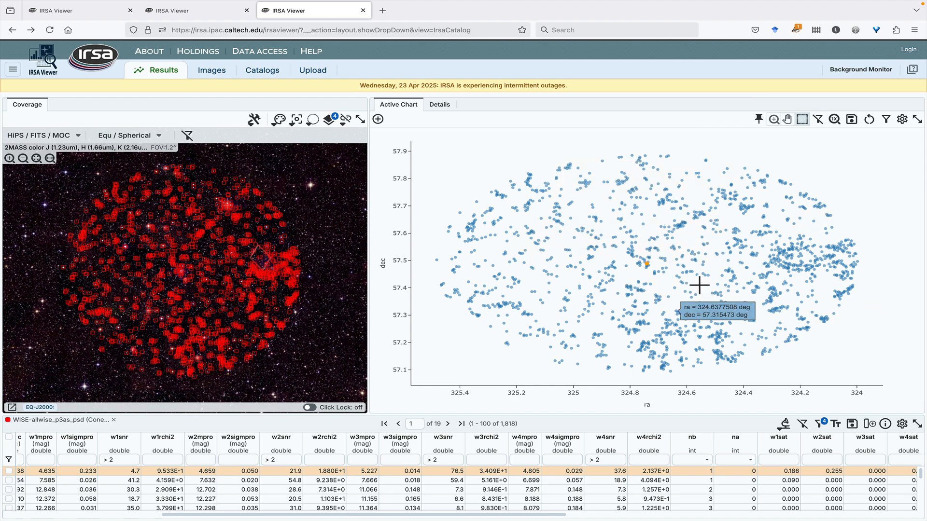
click(902, 119)
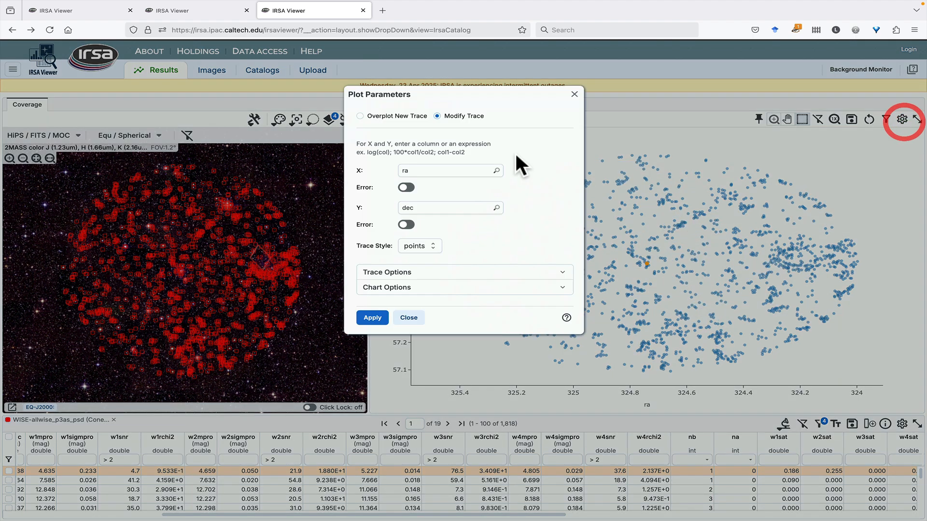
click(429, 170)
text(w1mpro-w4mpro)
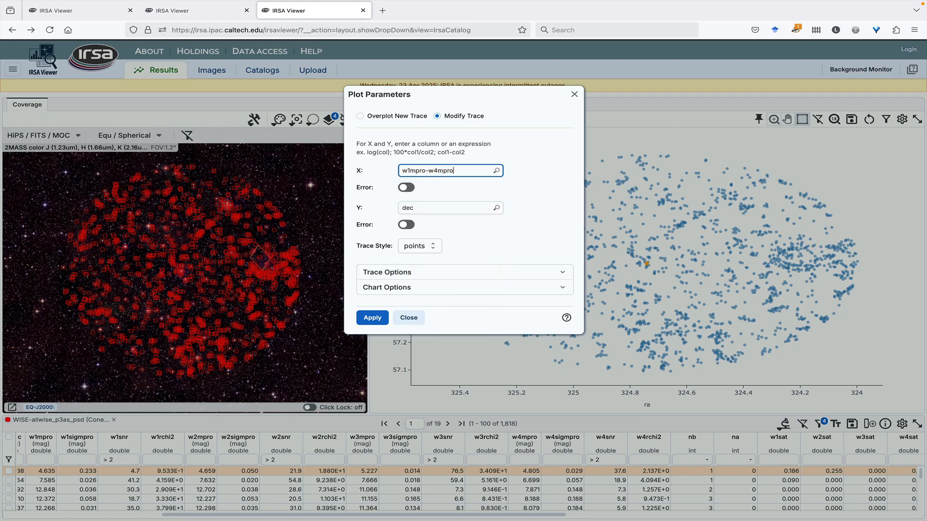
click(425, 207)
text(w)
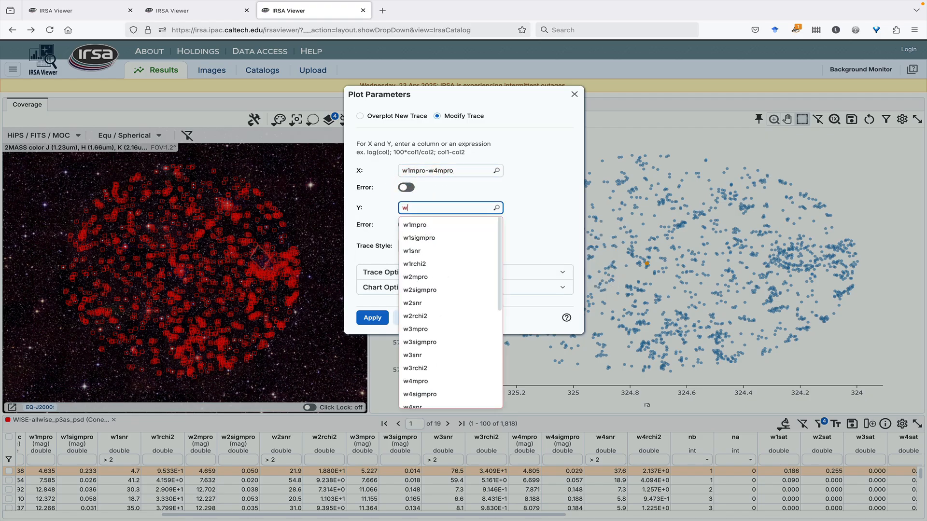
text(1mpro)
- Reverse the Y axis, apply the plot settings, and highlight the isolated bright source near X 3.3, Y 5.5 in the chart
click(413, 287)
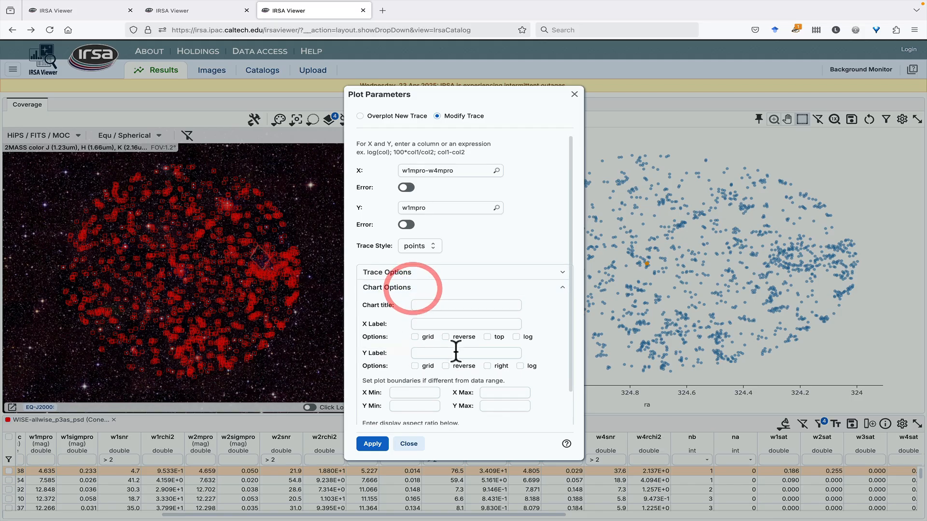
click(445, 365)
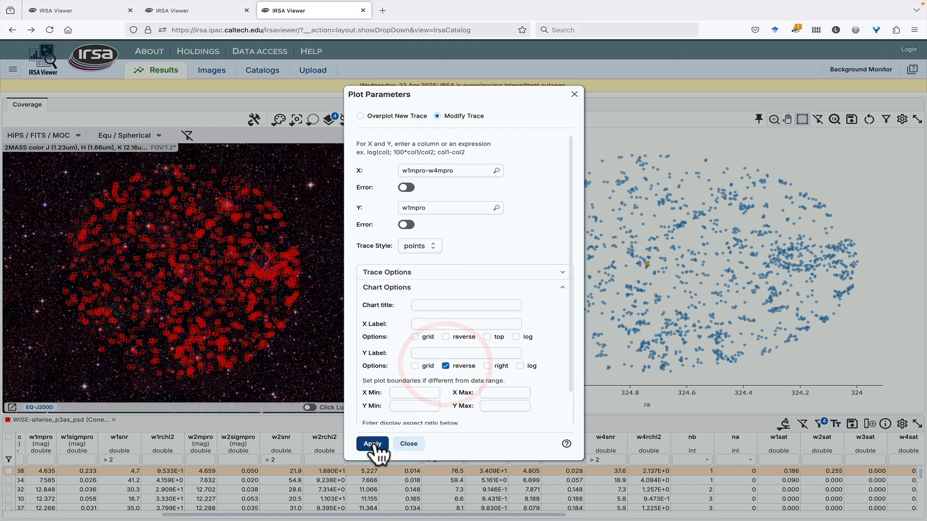
click(372, 443)
click(408, 443)
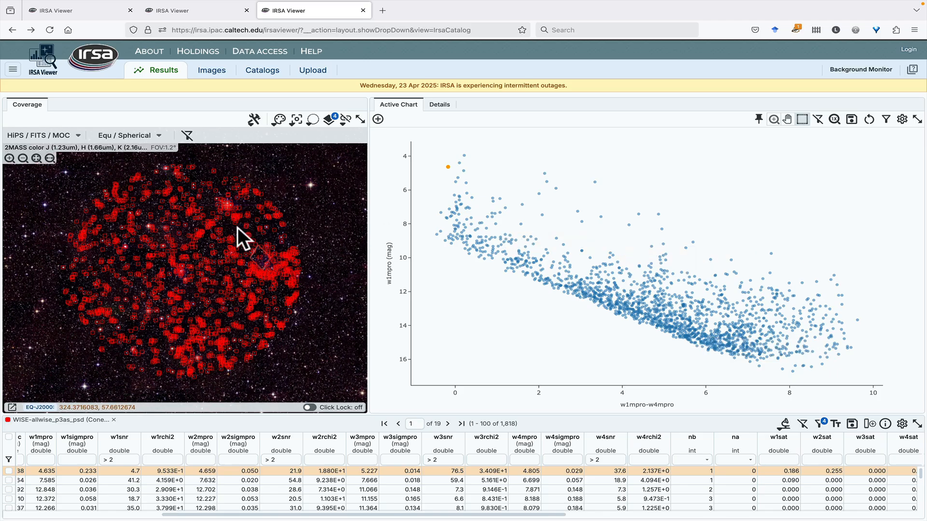
click(598, 182)
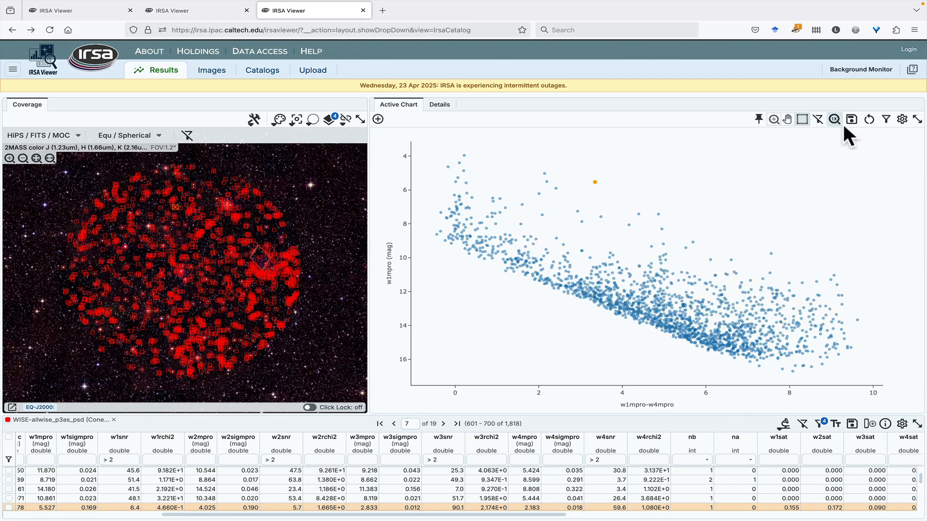
- Review the chart's column filters and their descriptions, and look at the chart's save options without saving
click(885, 119)
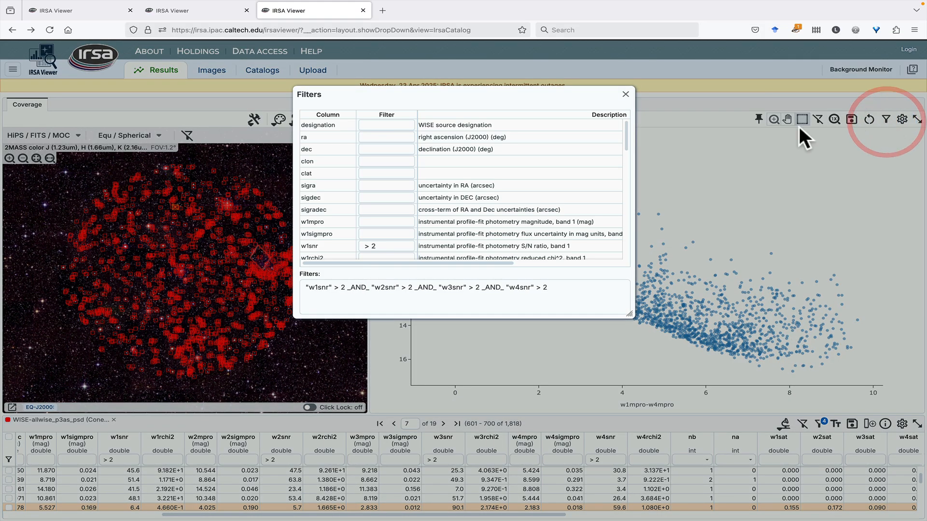
scroll(565, 138, down, 10)
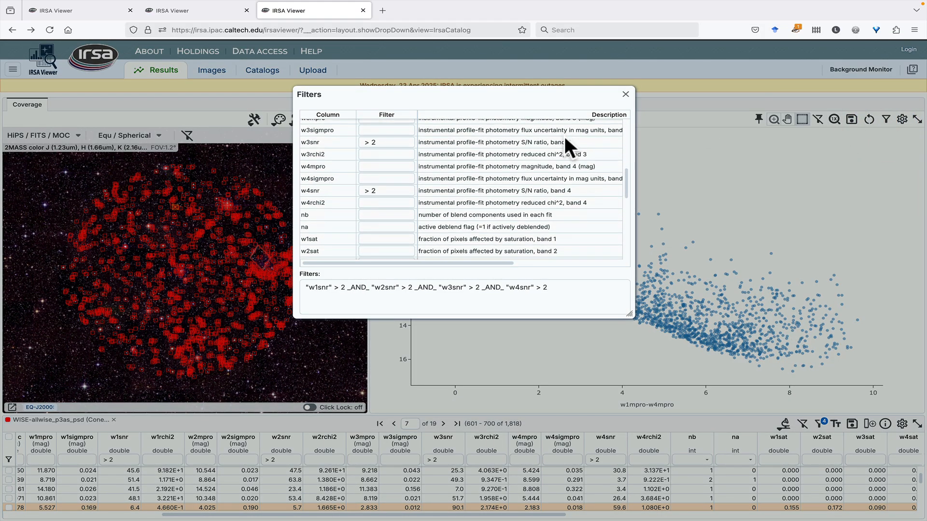
scroll(563, 135, down, 2)
scroll(563, 135, up, 15)
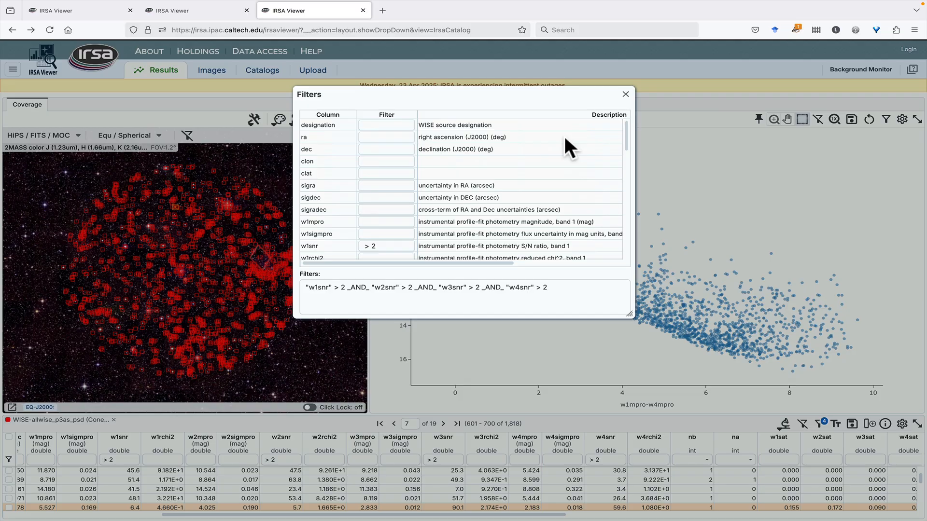
scroll(502, 157, down, 2)
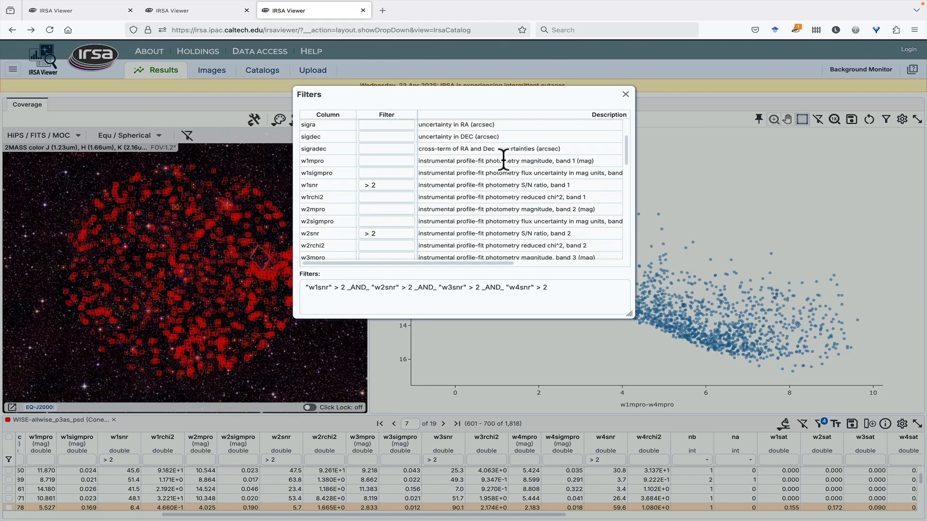
click(625, 94)
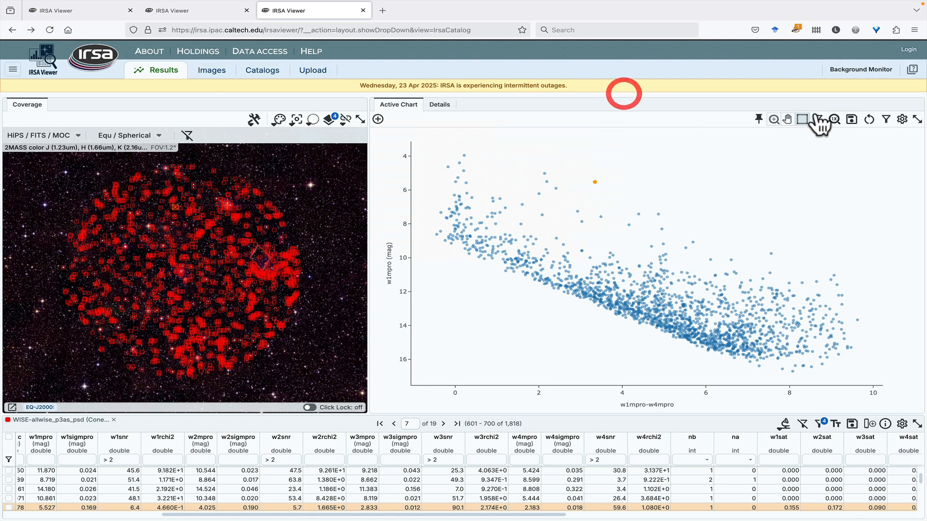
click(851, 121)
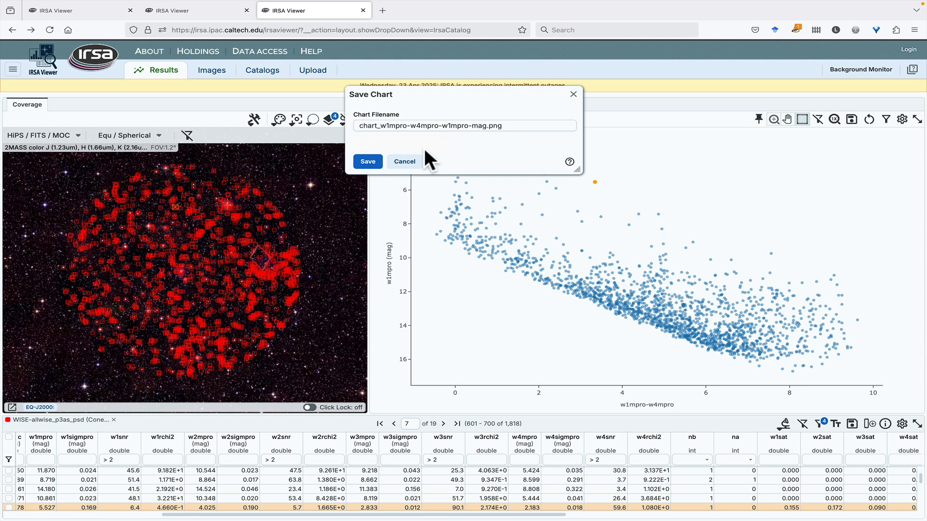
click(574, 95)
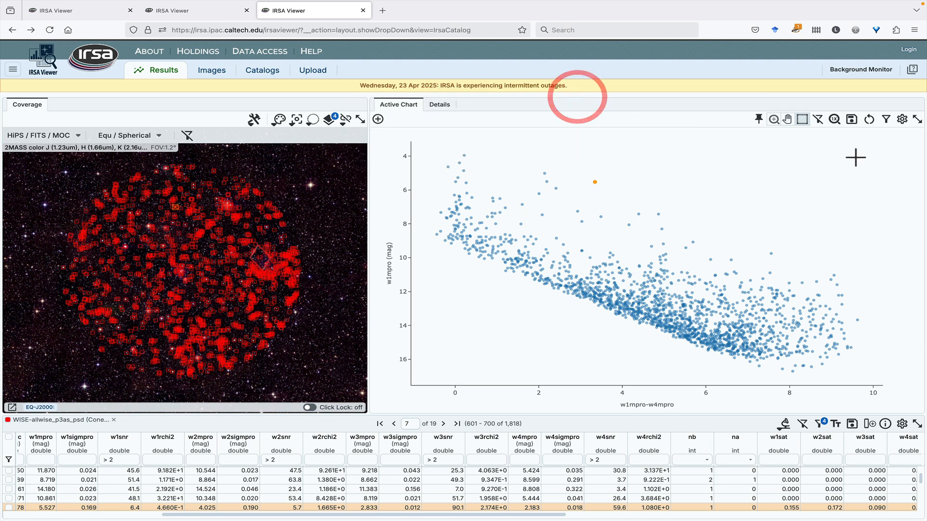
- Examine the color-magnitude chart at a closer zoom and restore its full range
click(835, 120)
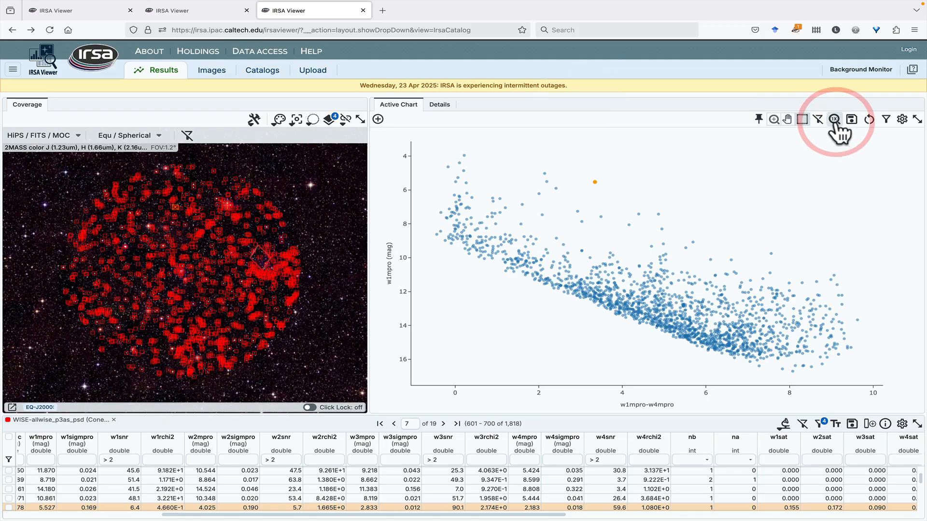
scroll(743, 215, up, 5)
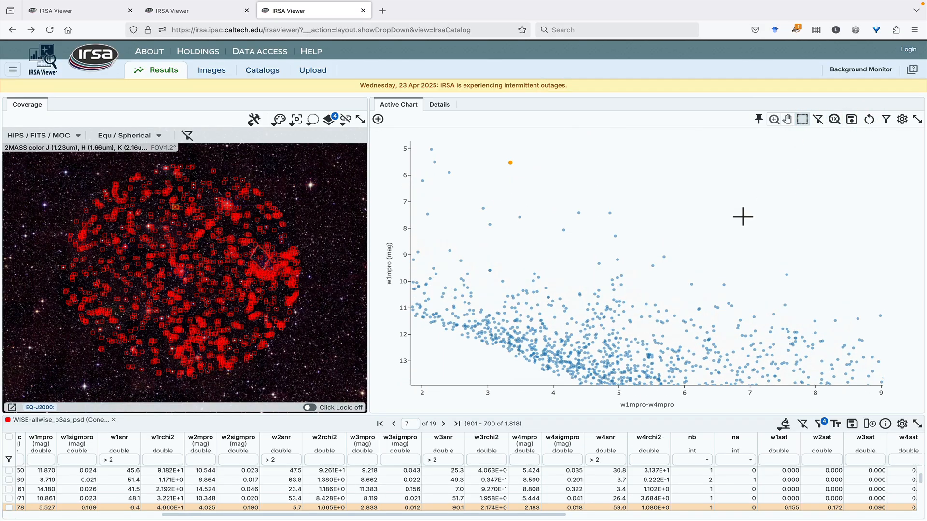
scroll(742, 215, down, 4)
click(834, 119)
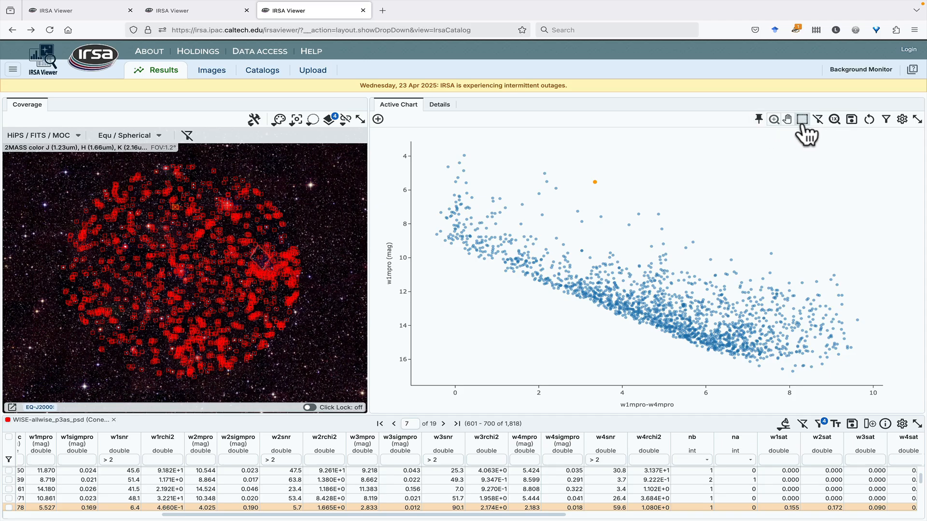
- Select the bright red sources in a box spanning about 3.2 to 8.9 in X and 4.5 to 11.4 in Y, and clear the selection
click(774, 119)
drag(588, 164, 828, 281)
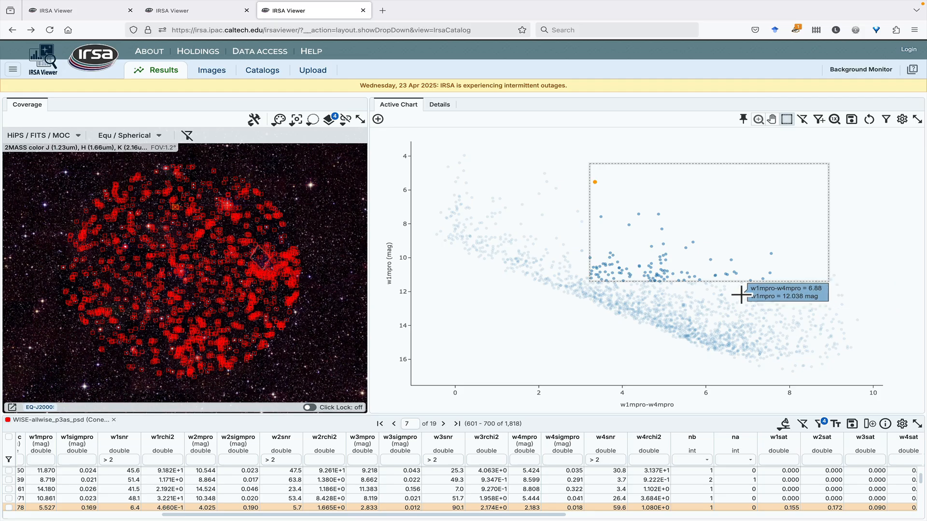
click(773, 118)
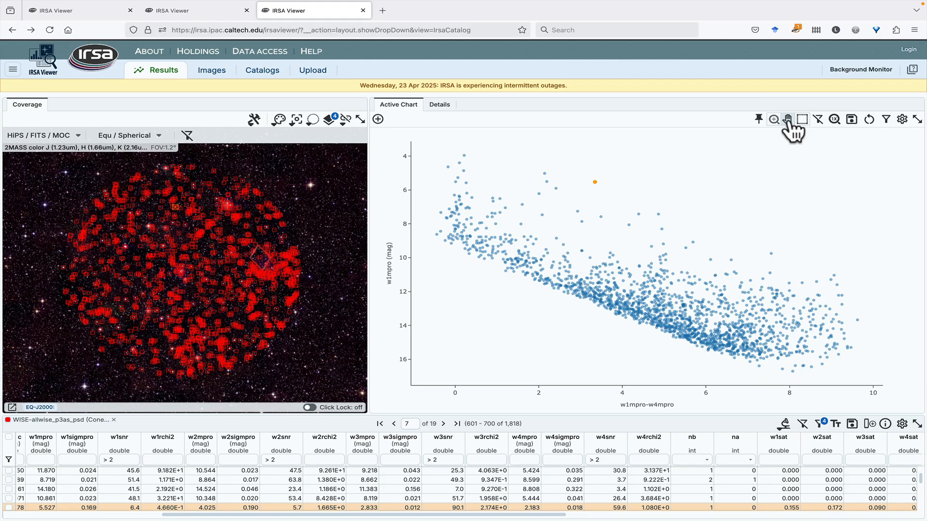
- Pan the color-magnitude chart in several directions to examine different parts of the source distribution
click(787, 120)
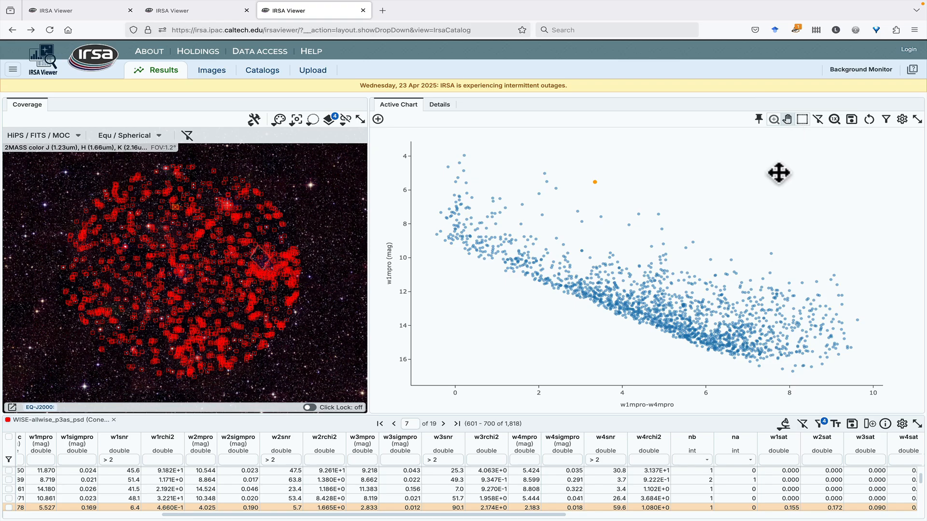
drag(777, 171, 551, 279)
drag(653, 246, 587, 296)
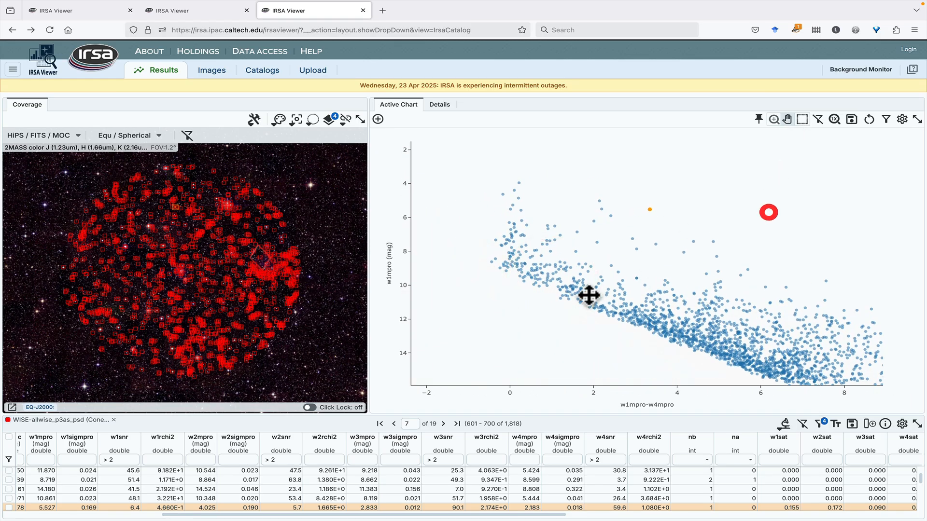
drag(787, 201, 417, 267)
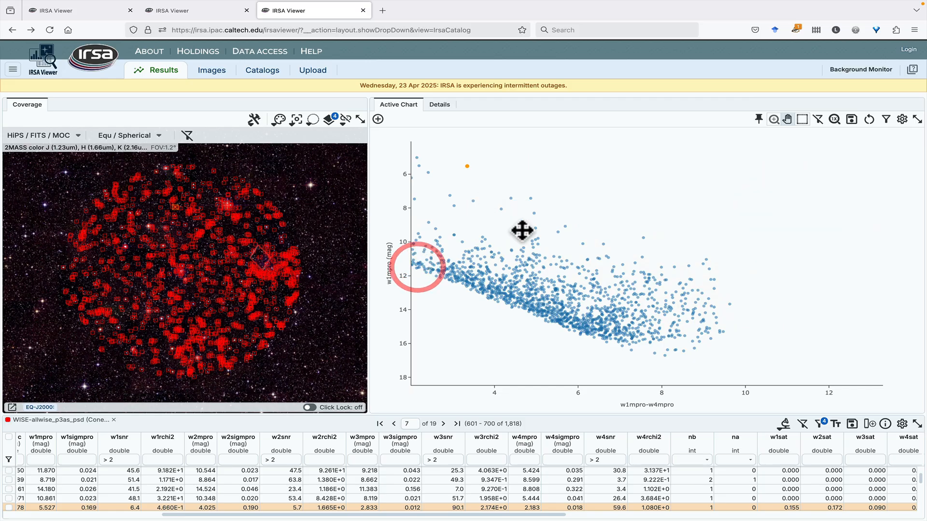
- Pan further across the color-magnitude chart to inspect its brighter and fainter sources, and restore the full range
drag(486, 199, 687, 333)
drag(650, 307, 588, 203)
drag(703, 312, 598, 222)
drag(498, 196, 684, 317)
drag(617, 241, 662, 300)
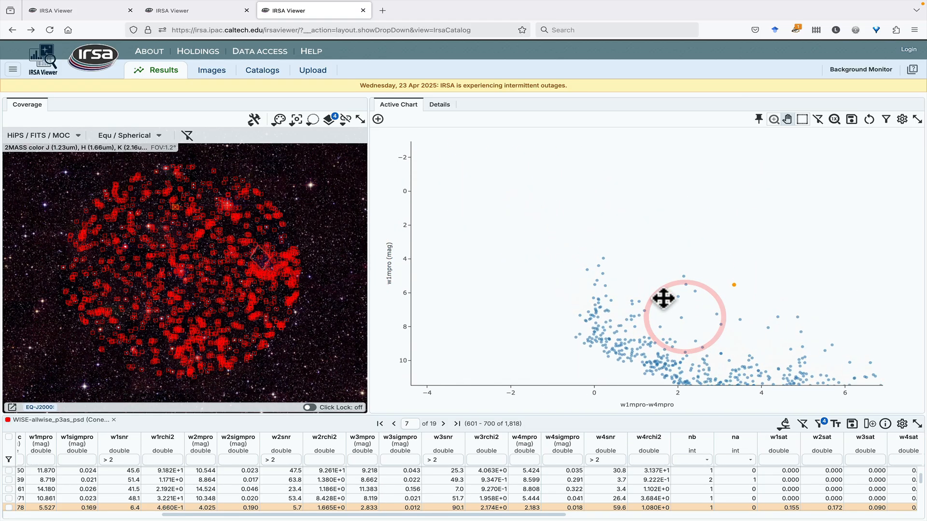
click(834, 119)
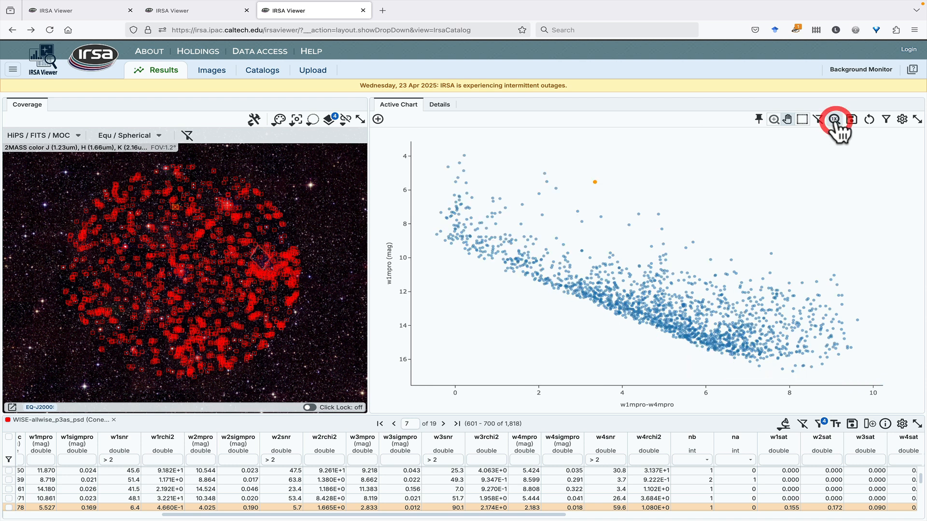
- Zoom in on progressively smaller regions and on the bluest bright sources of the color-magnitude chart, restoring the full range after each look
click(774, 119)
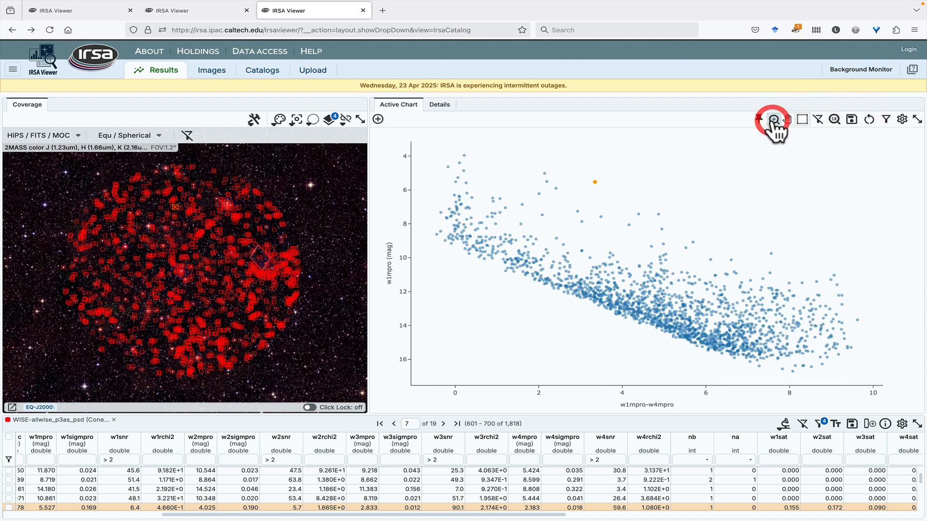
drag(533, 166, 804, 304)
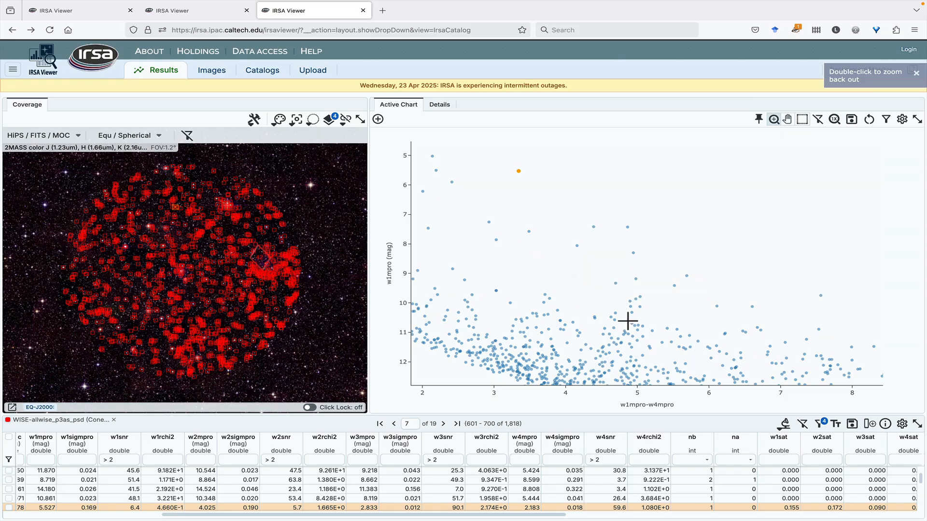
drag(572, 272, 703, 362)
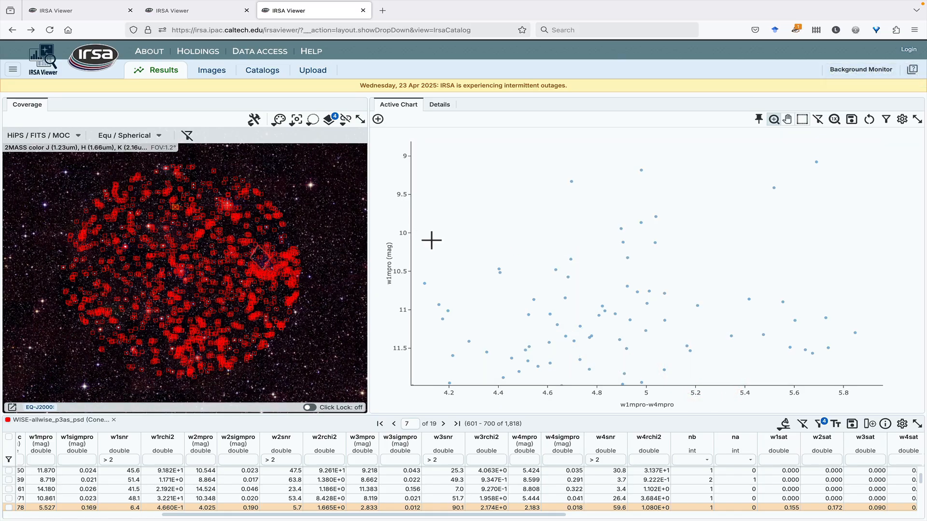
drag(430, 240, 538, 305)
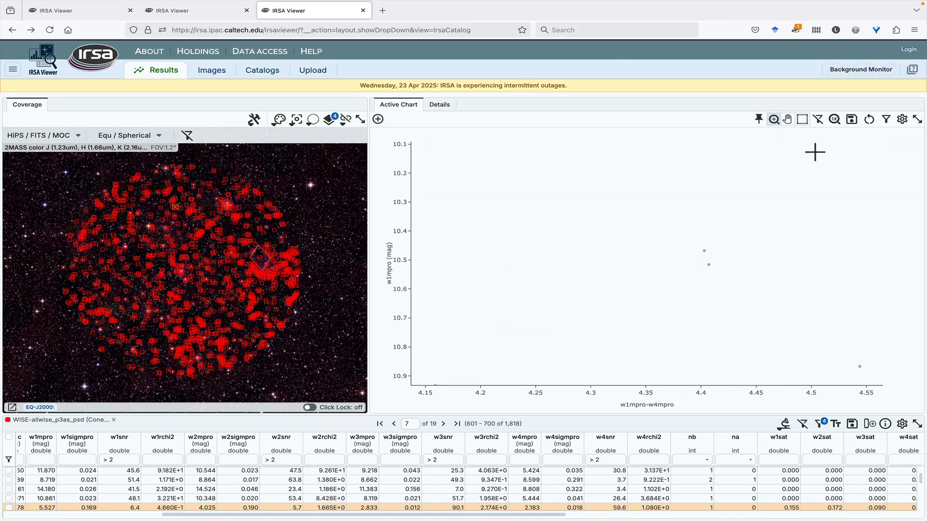
click(835, 119)
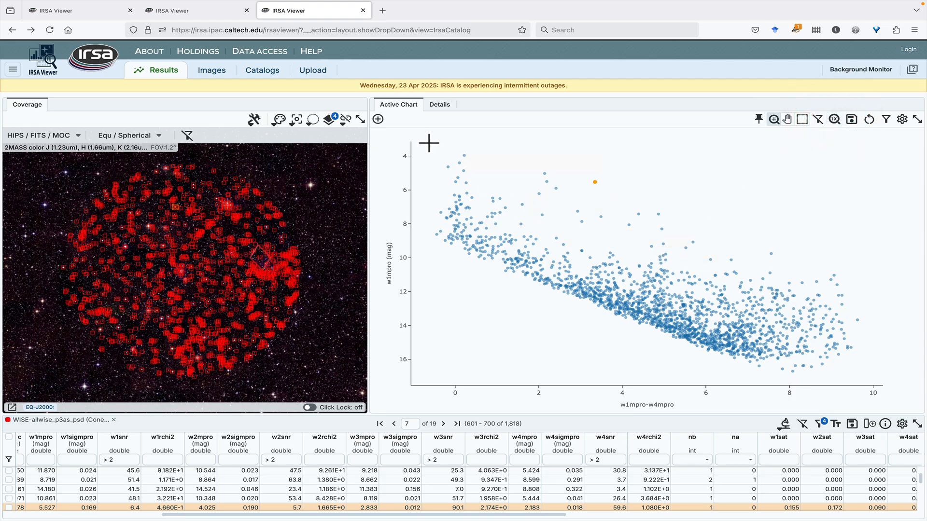
drag(434, 149, 488, 266)
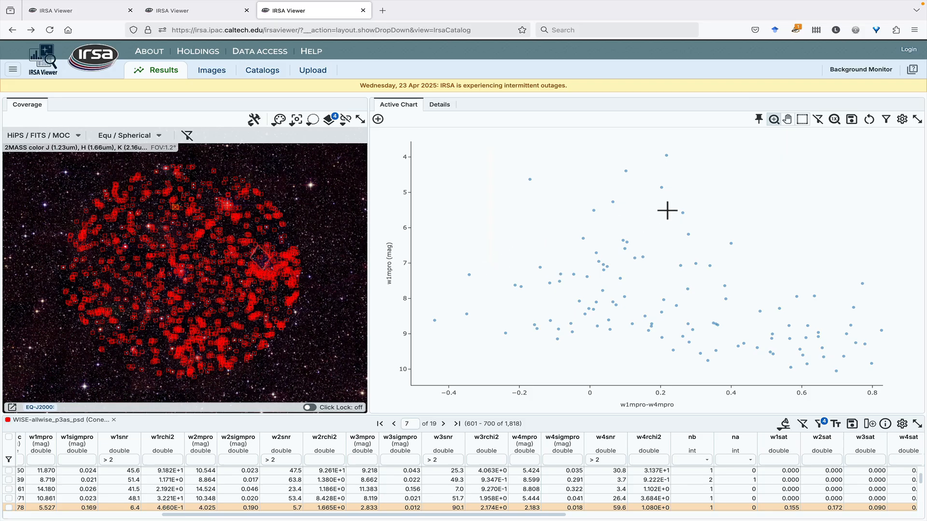
click(833, 119)
- Pin the color-magnitude chart, view the pinned copy, and return to the active chart
click(801, 119)
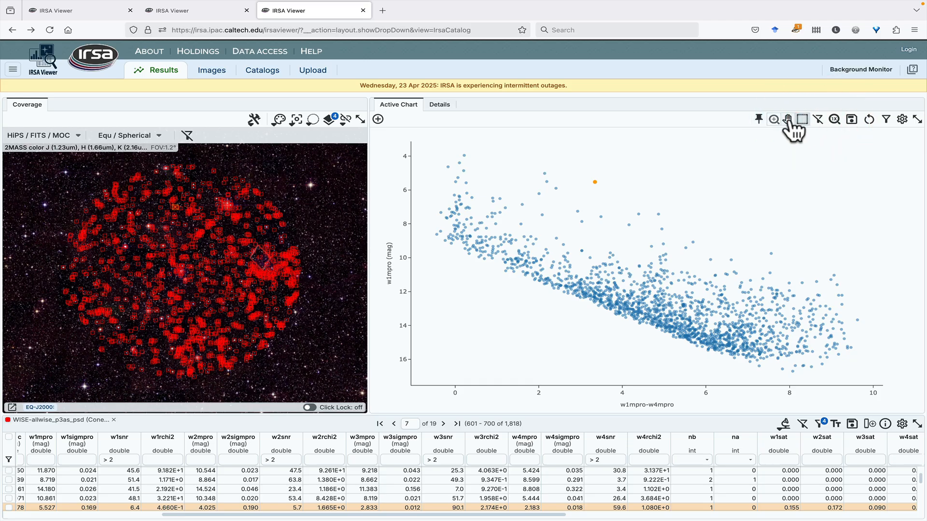
click(758, 120)
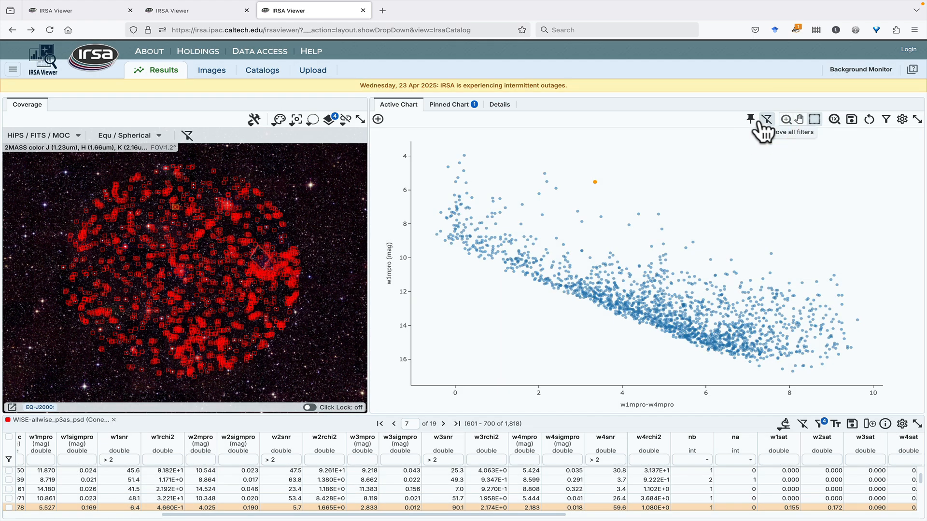
click(450, 105)
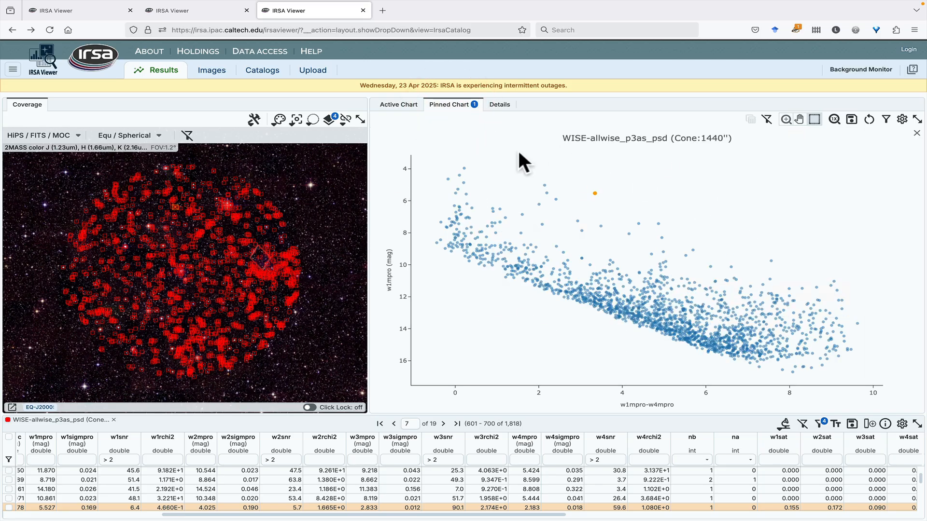
click(400, 105)
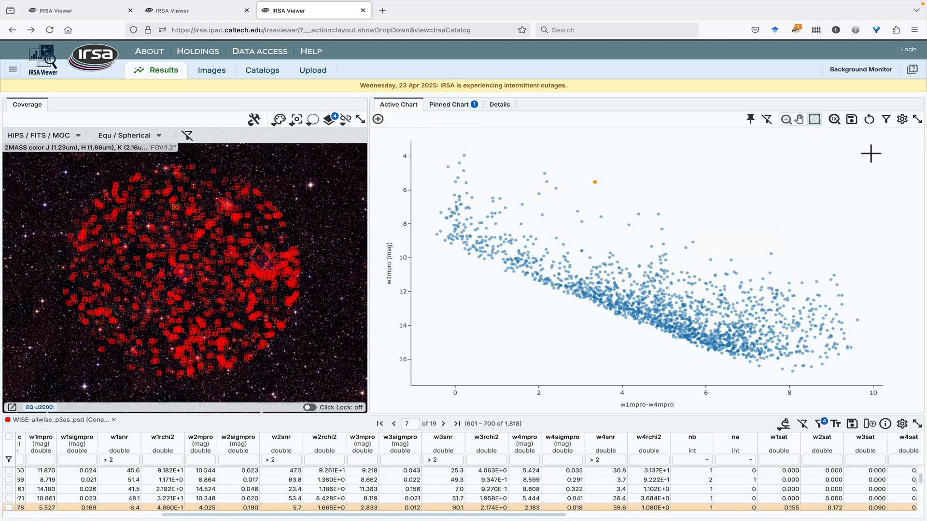
- Modify the active chart into a color-color plot with X set to w1mpro-w2mpro and Y set to w3mpro-w4mpro
click(901, 119)
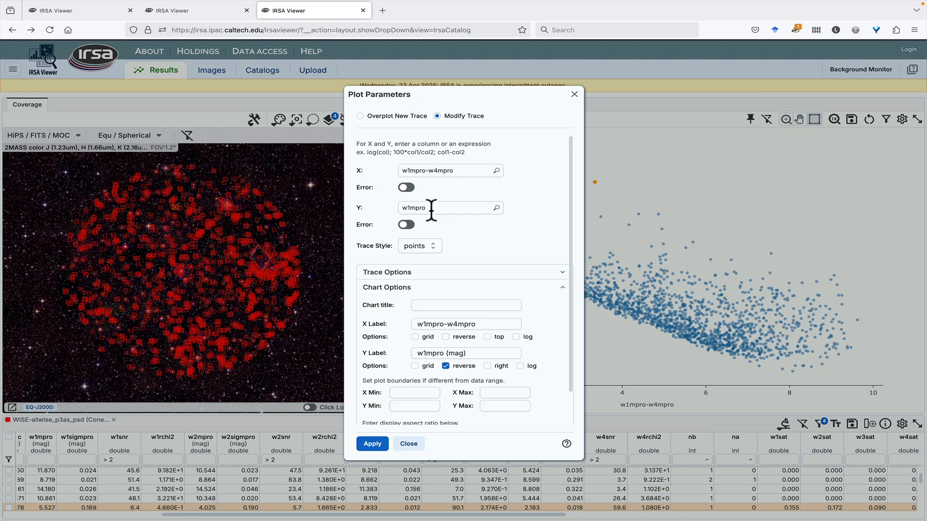
click(435, 171)
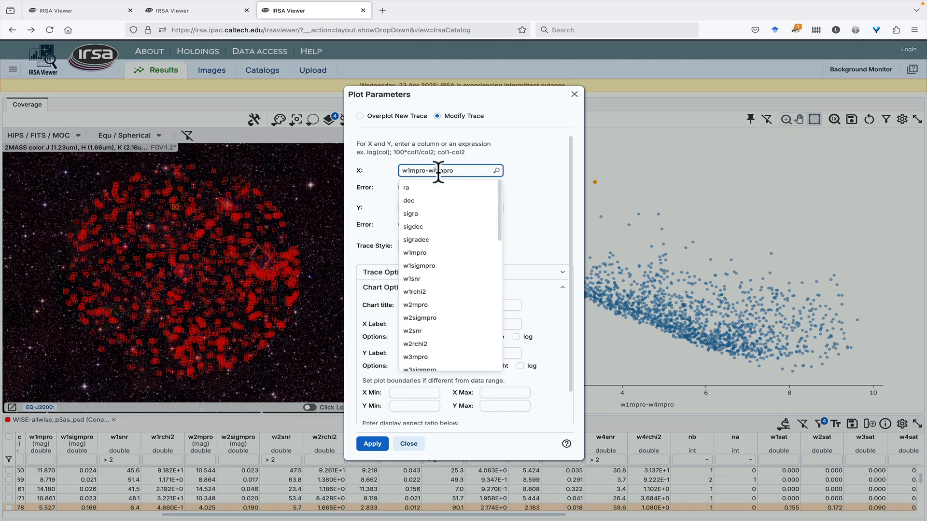
key(BackSpace)
text(2)
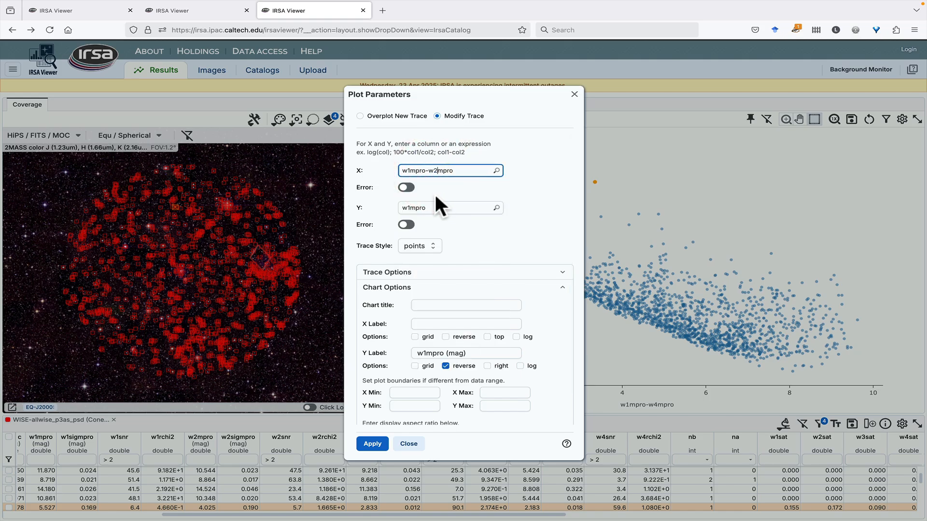
click(410, 207)
click(411, 210)
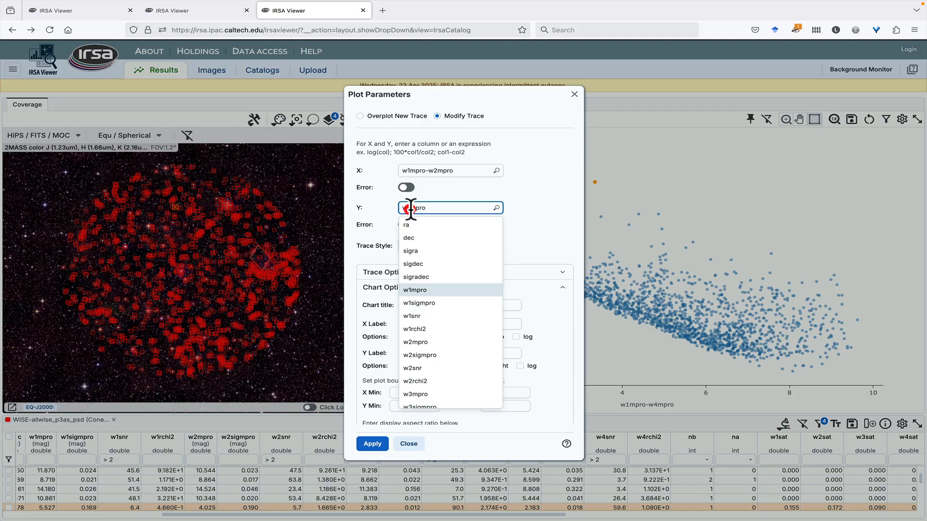
key(BackSpace)
text(3)
click(428, 210)
text(-w4mpro)
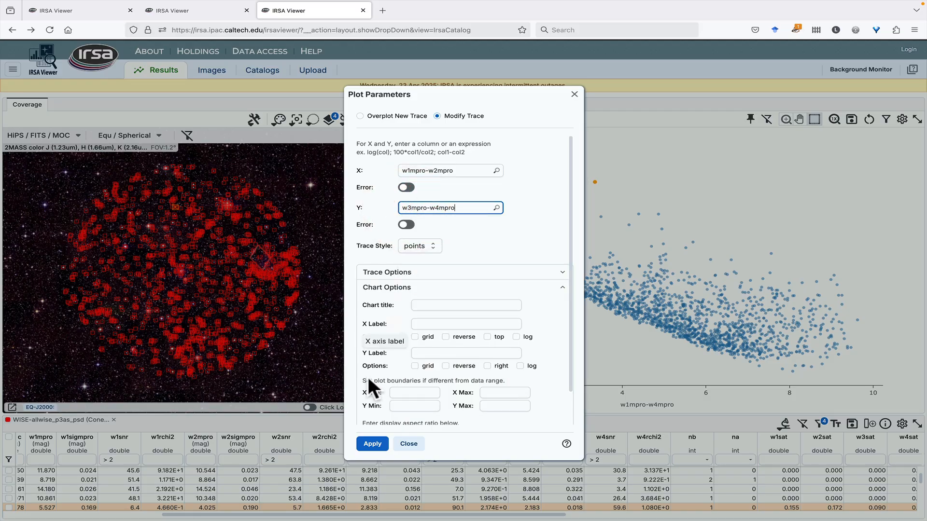
click(375, 444)
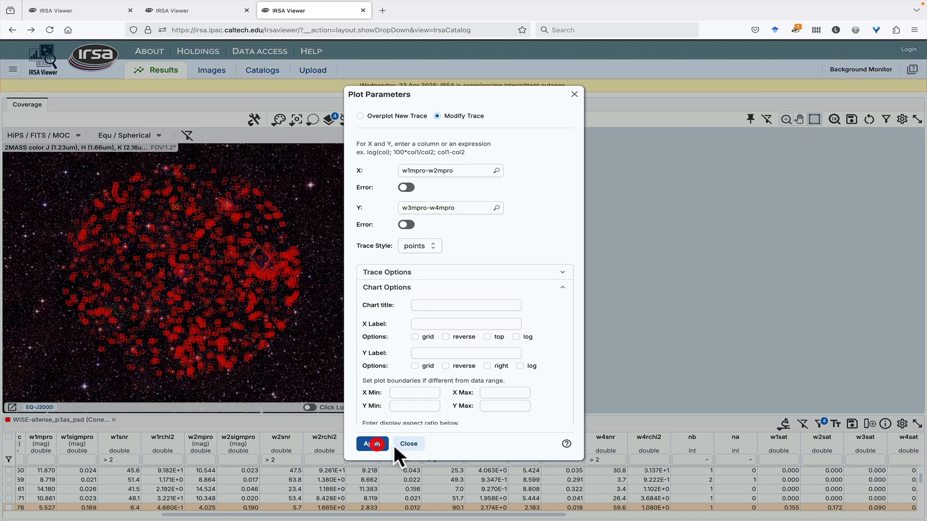
click(407, 444)
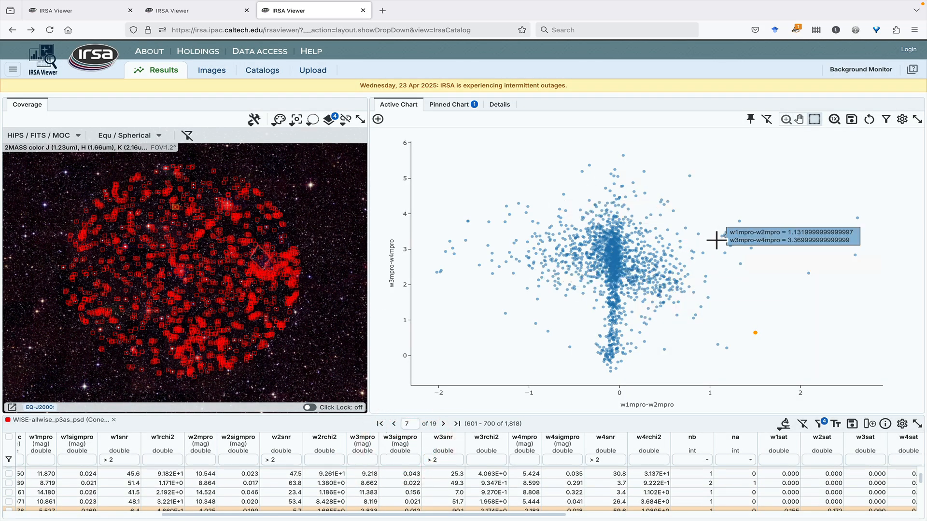
- Pin the color-color chart and view the pinned charts side by side and one at a time
scroll(707, 242, up, 2)
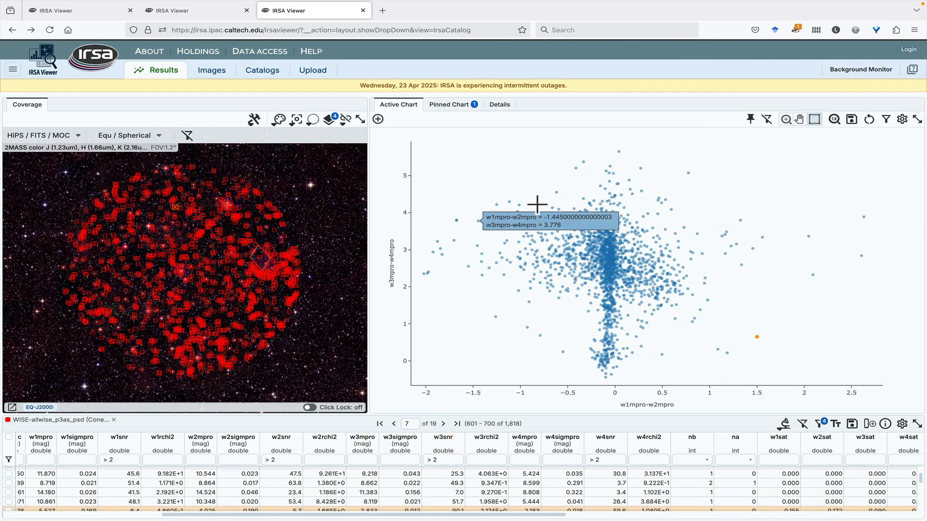
click(750, 119)
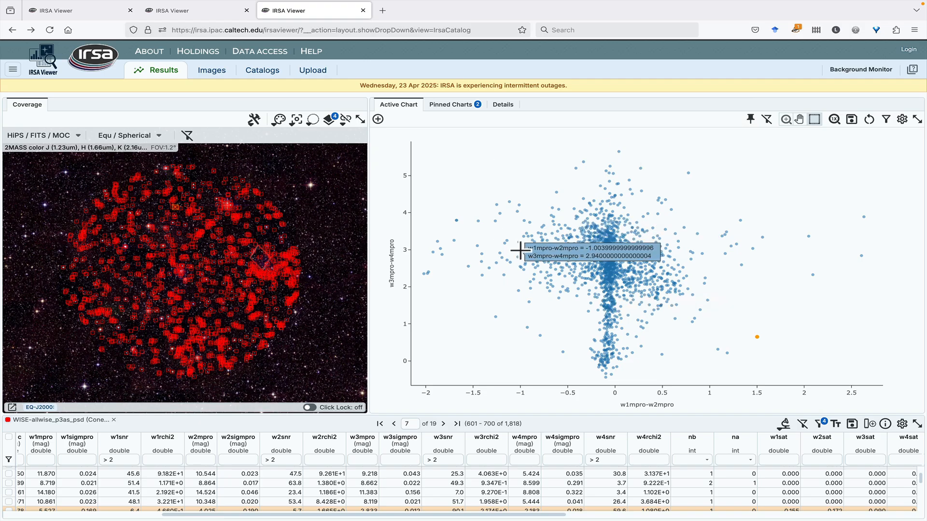
click(452, 107)
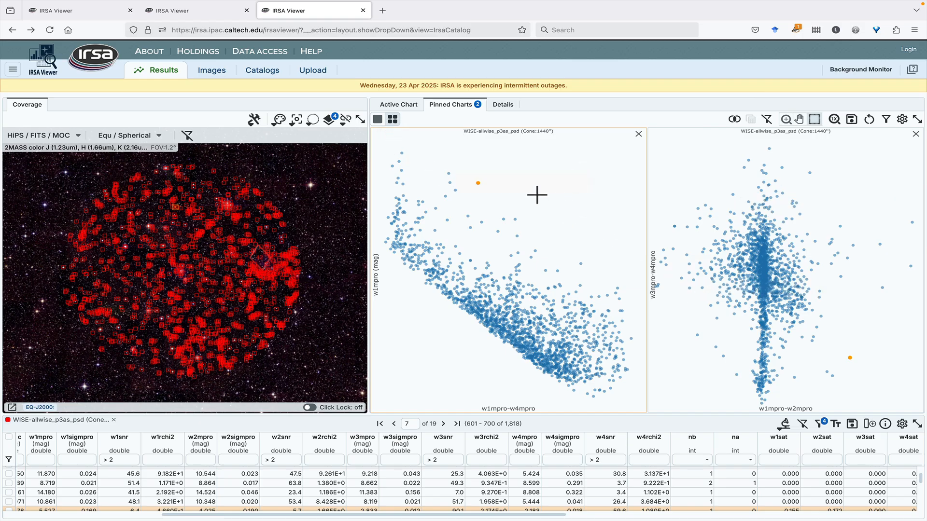
click(382, 124)
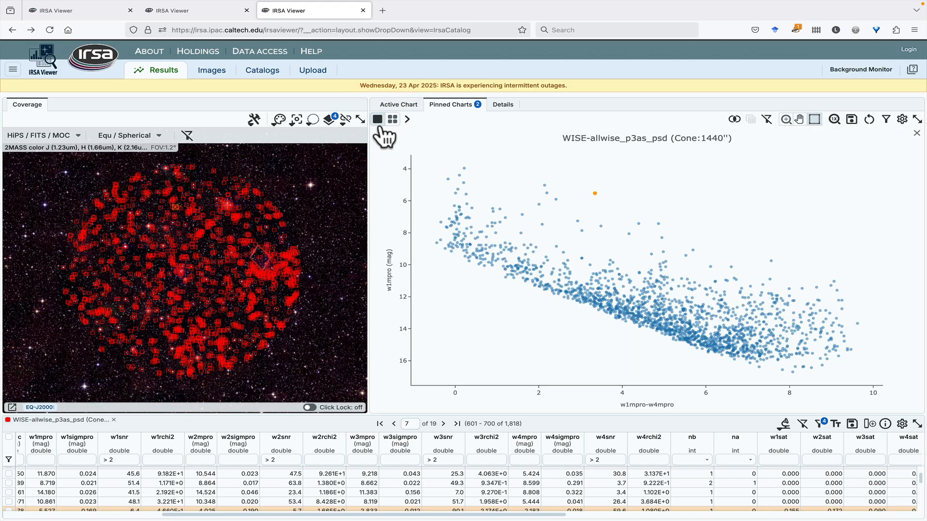
click(407, 120)
click(407, 120)
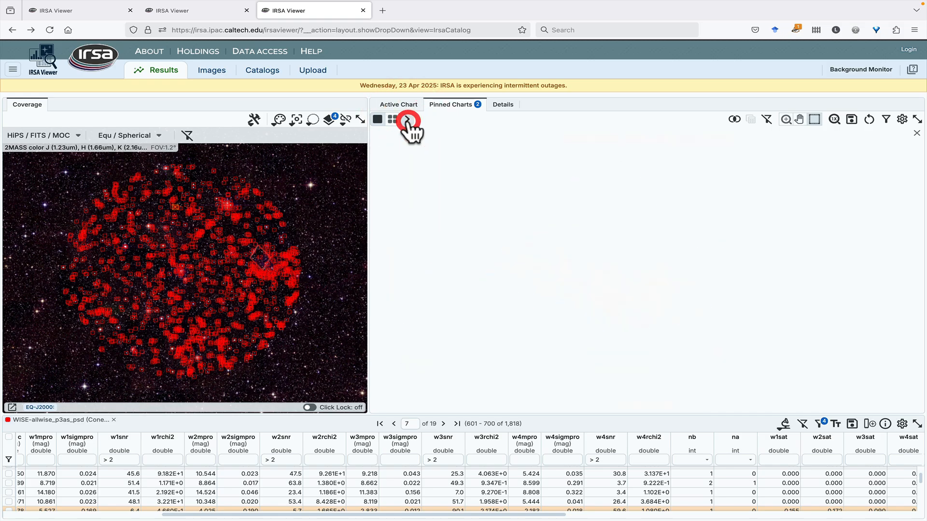
click(407, 120)
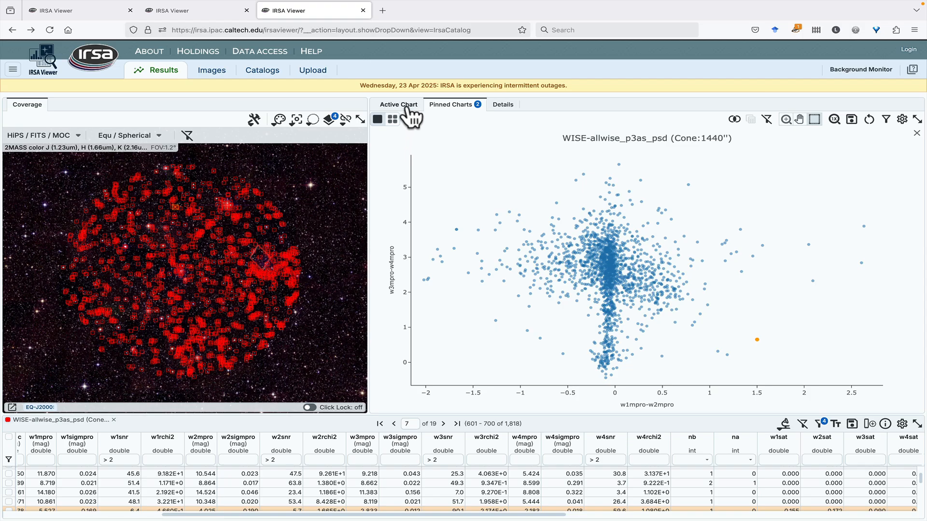
- Add a new histogram of the w1mpro column to the active charts with 50 uniform bins
click(405, 105)
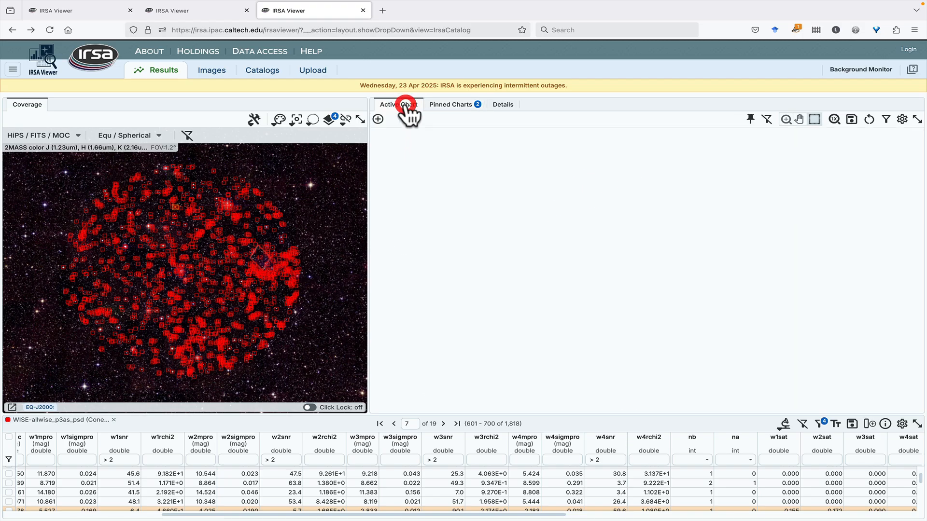
click(378, 120)
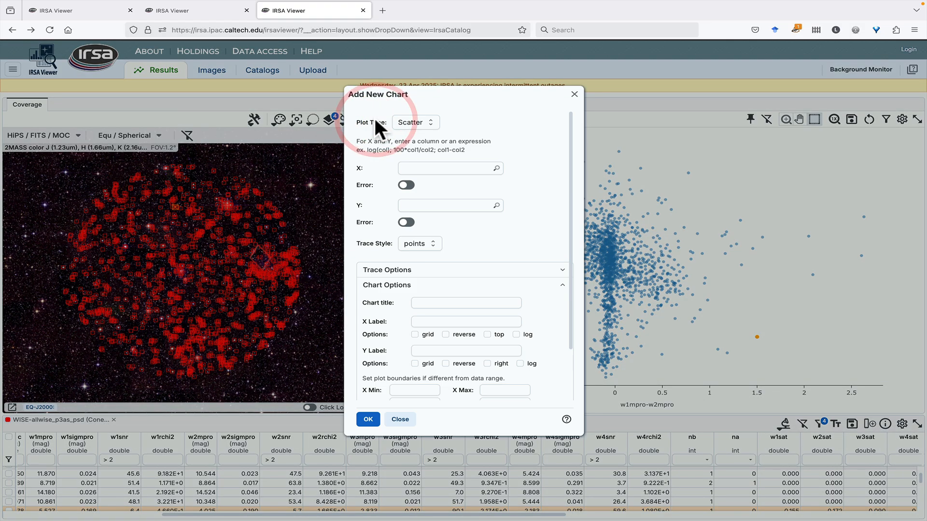
click(418, 122)
click(418, 172)
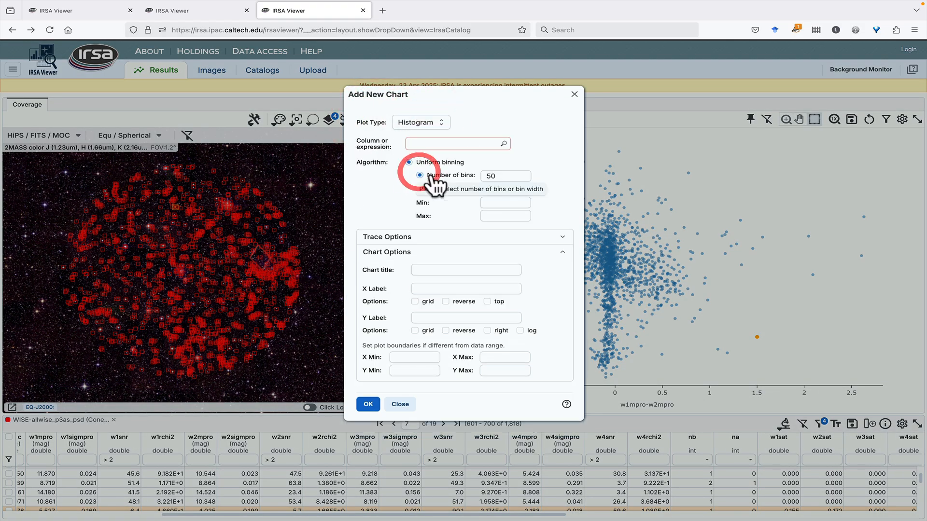
click(433, 145)
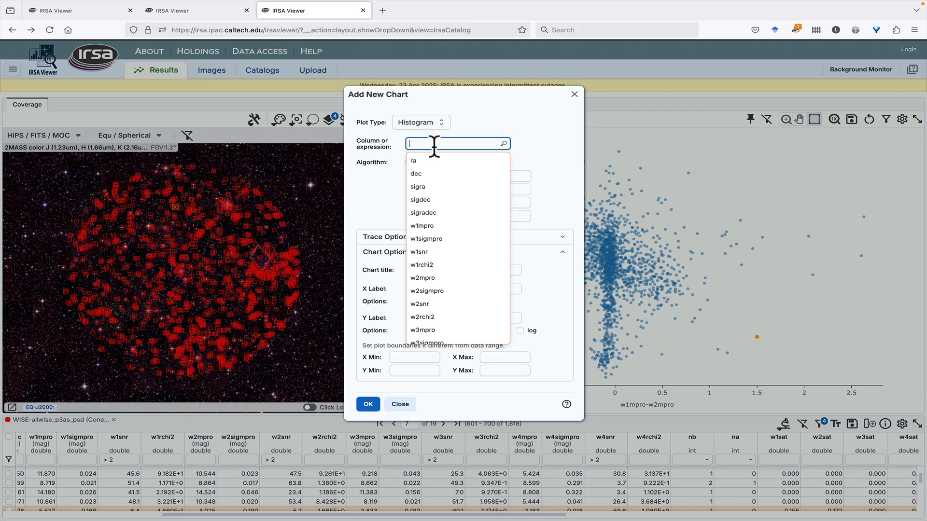
click(449, 226)
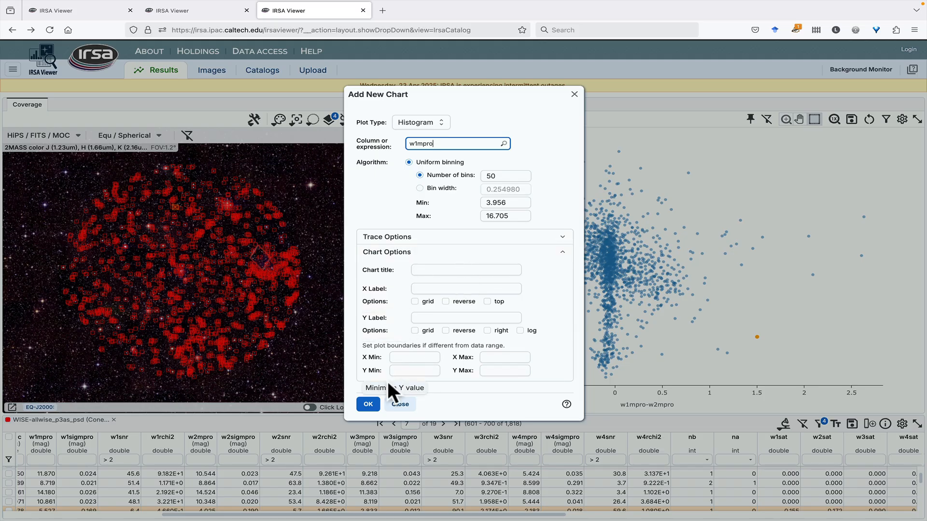
click(368, 405)
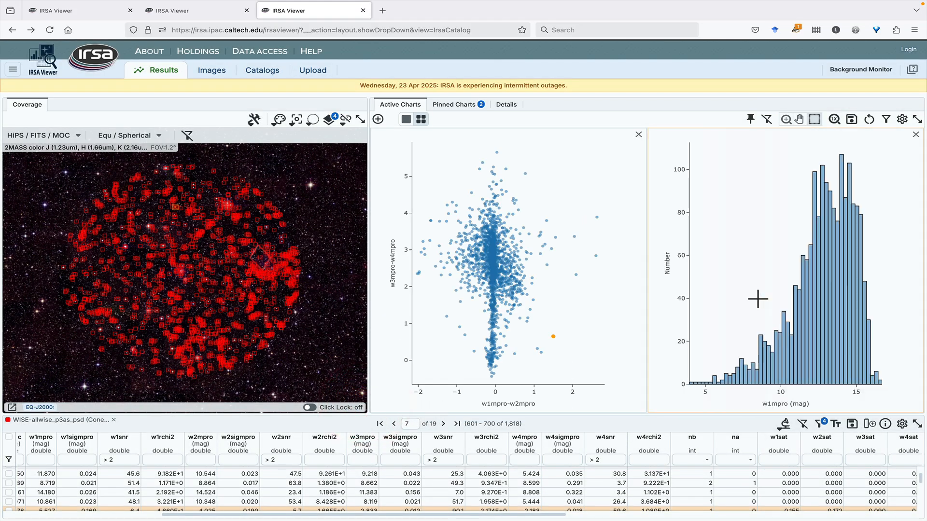
- Pin the w1mpro histogram, view all pinned charts in a grid, and return to the active charts
mouse_move(840, 346)
click(749, 120)
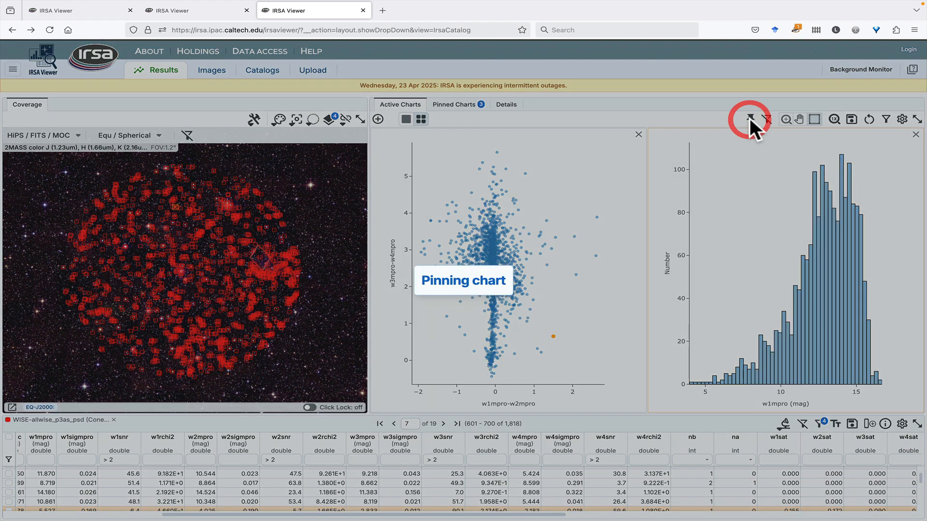
click(441, 106)
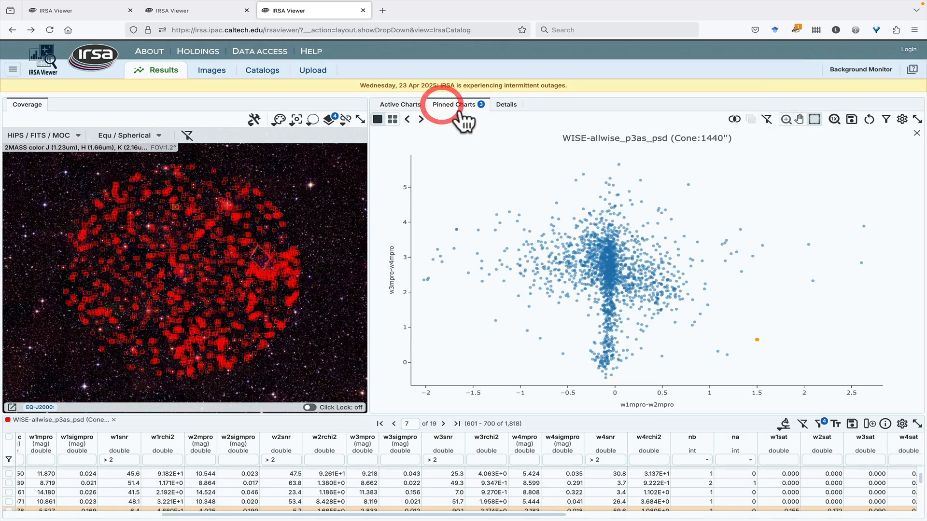
click(392, 119)
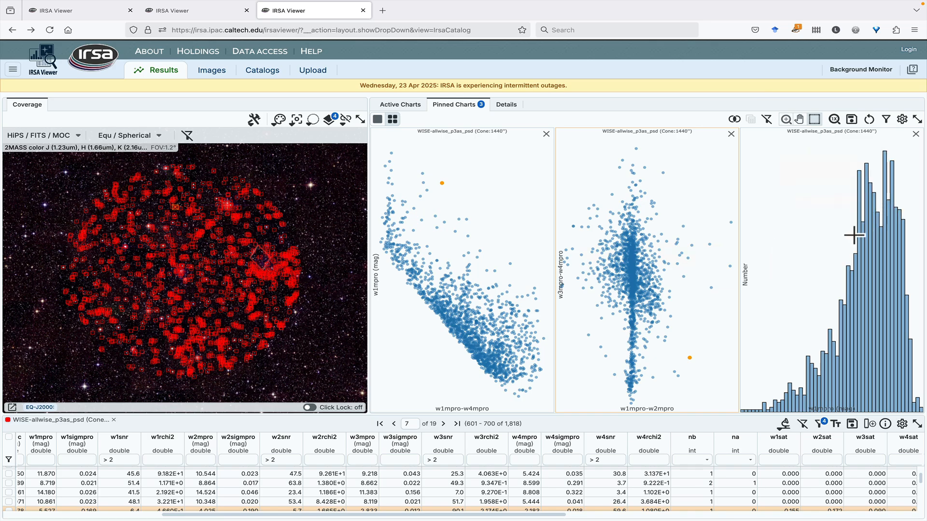
click(398, 105)
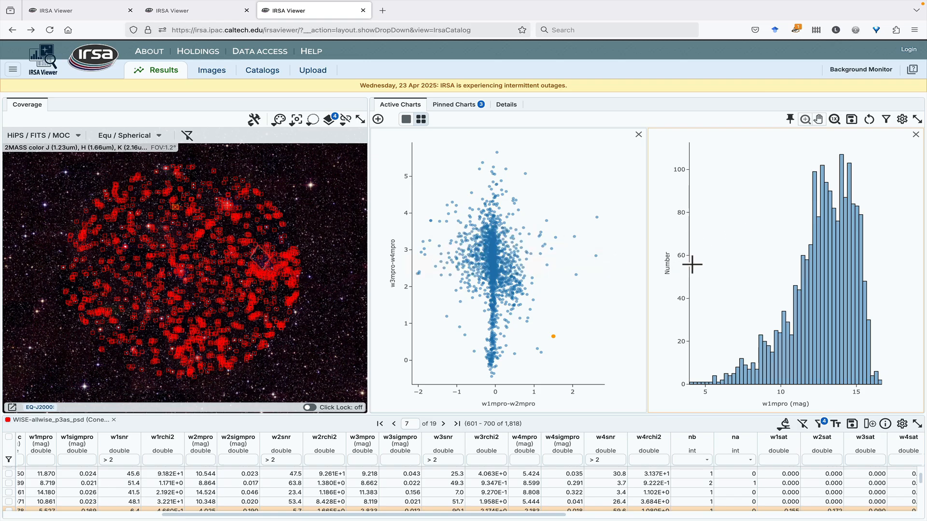
- Show the pinned charts, shift the view of the pinned color-color chart slightly, and return to the active charts
click(454, 104)
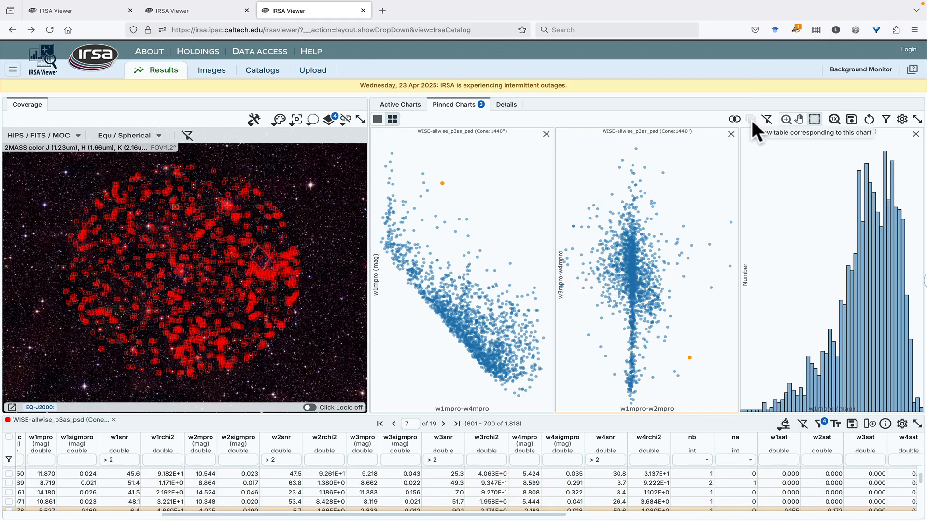
drag(669, 158, 676, 179)
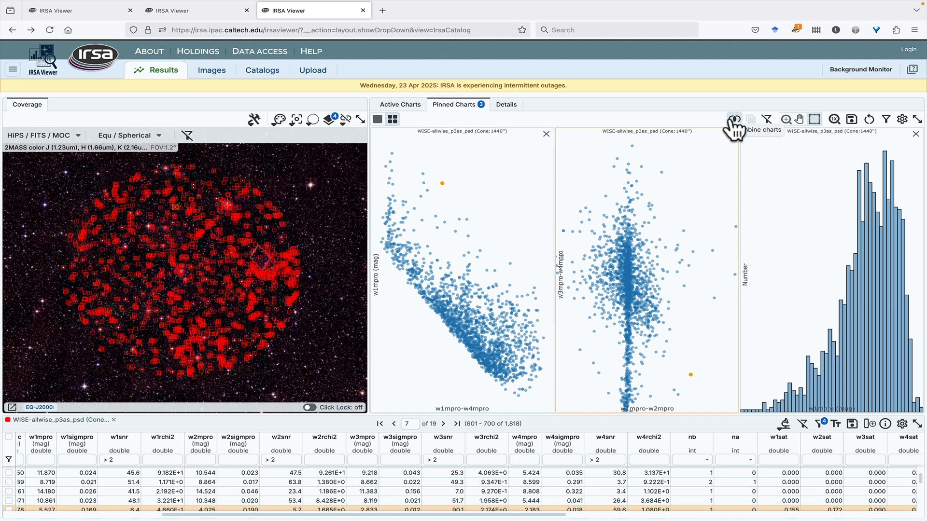
click(400, 104)
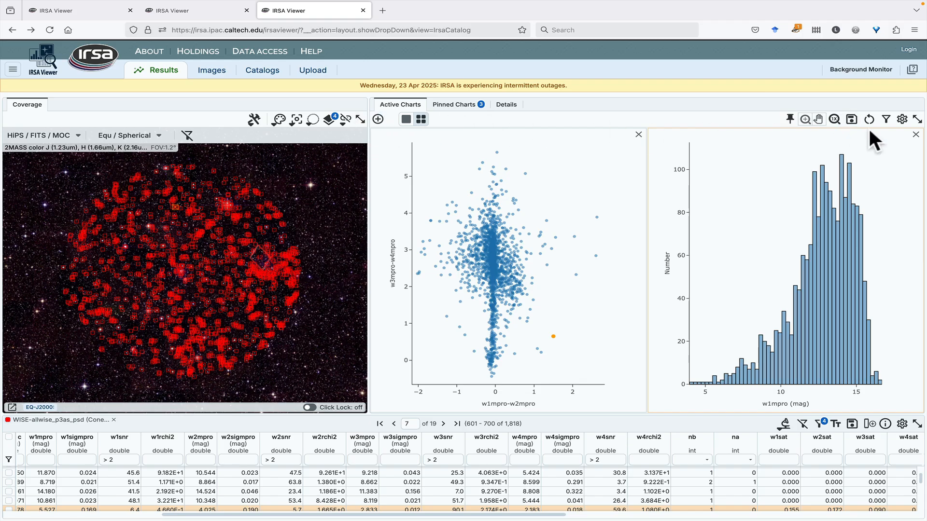
- Open the IRSA Viewer online help and read the Plots chapter through the plot navigation, plot linking and Changing What is Plotted sections
click(912, 69)
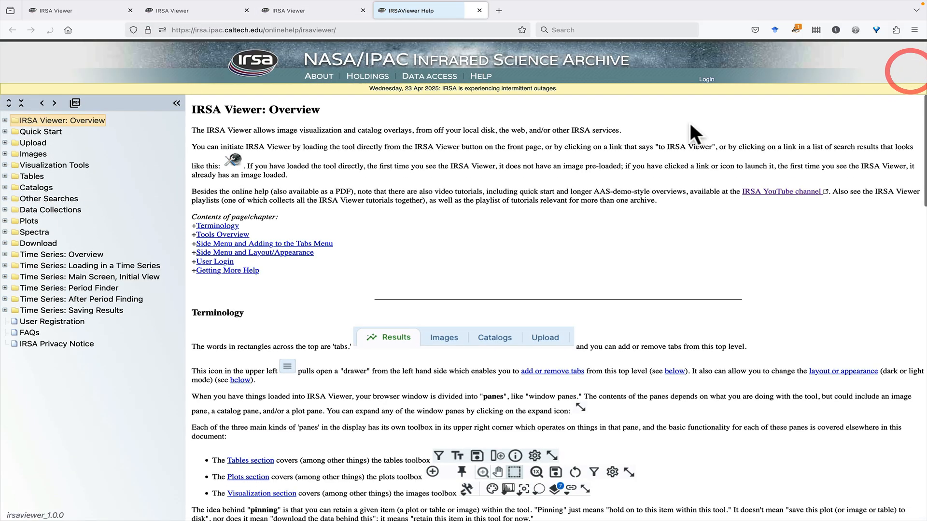
click(30, 221)
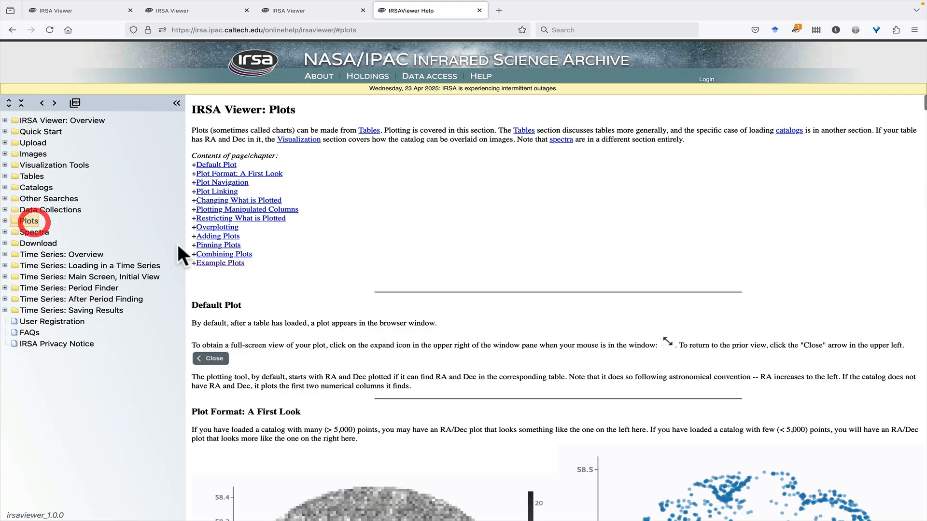
scroll(474, 298, down, 15)
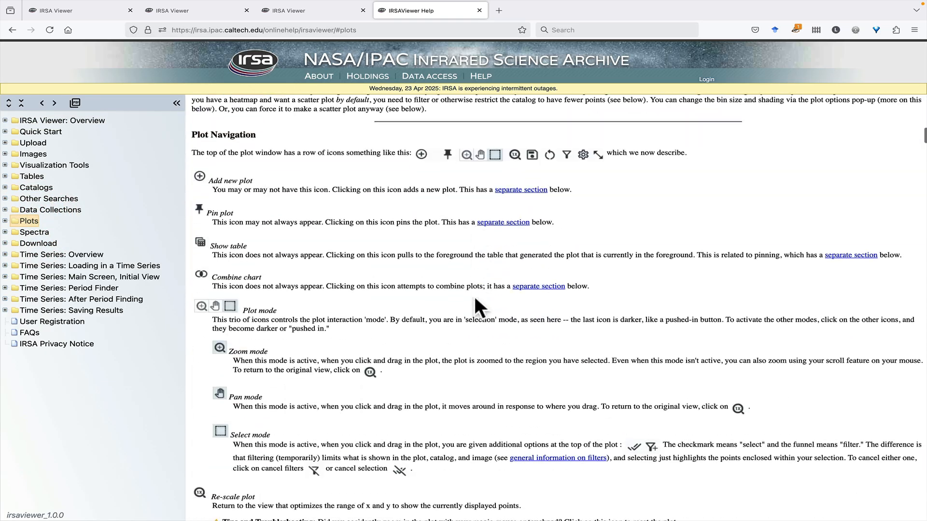
scroll(474, 298, down, 9)
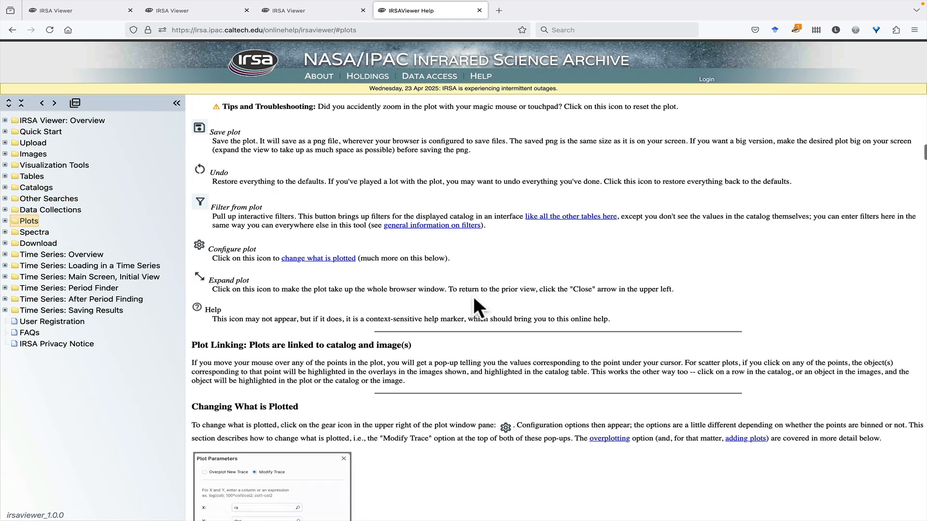